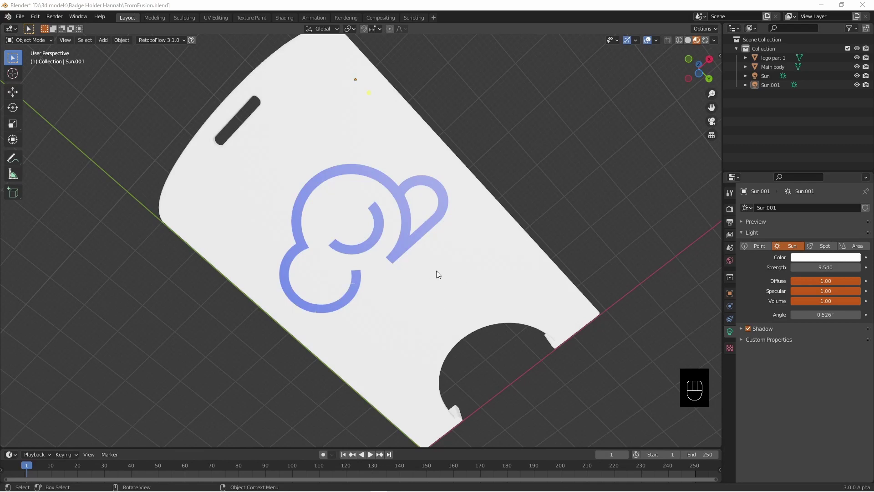
- Orbit around the coloured badge to view it from several tilted angles
{"action": "middle_click_drag", "start_coordinate": [517, 246], "coordinate": [444, 369]}
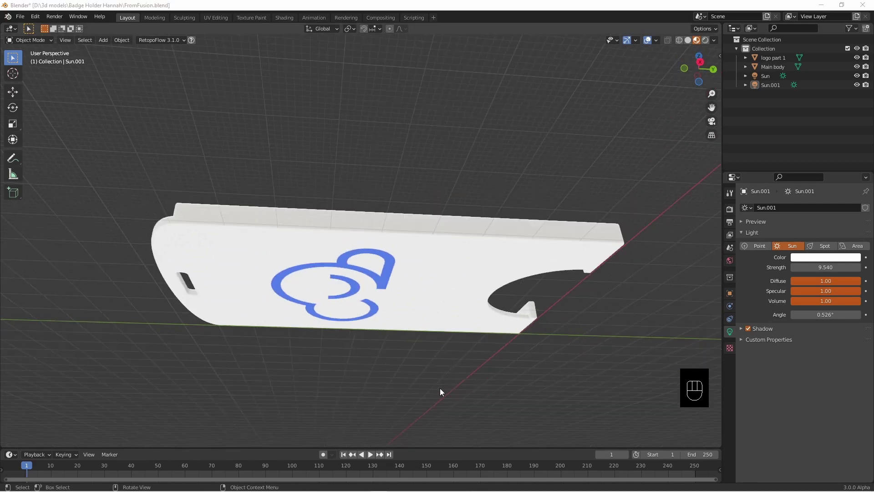
{"action": "middle_click_drag", "start_coordinate": [460, 290], "coordinate": [474, 271]}
{"action": "key", "text": "Tab"}
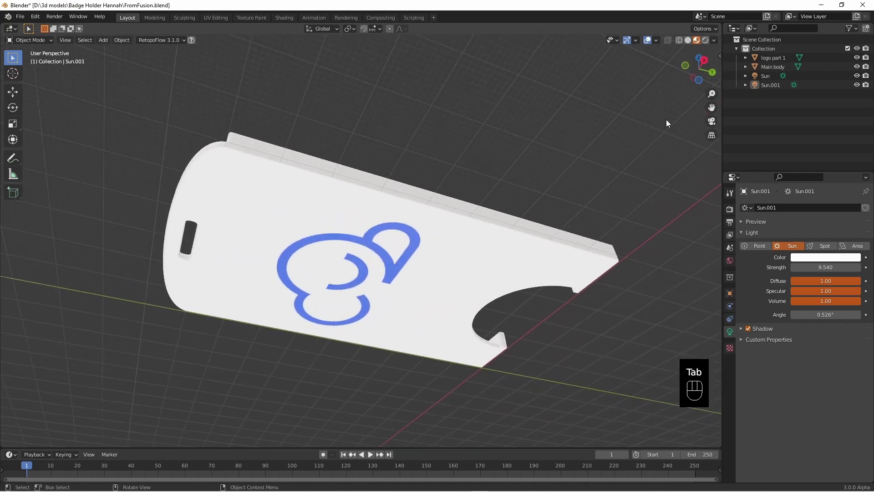
- Switch to solid shading and hide Main body so only logo part 1 remains
{"action": "left_click", "coordinate": [687, 40]}
{"action": "middle_click_drag", "start_coordinate": [562, 106], "coordinate": [575, 113]}
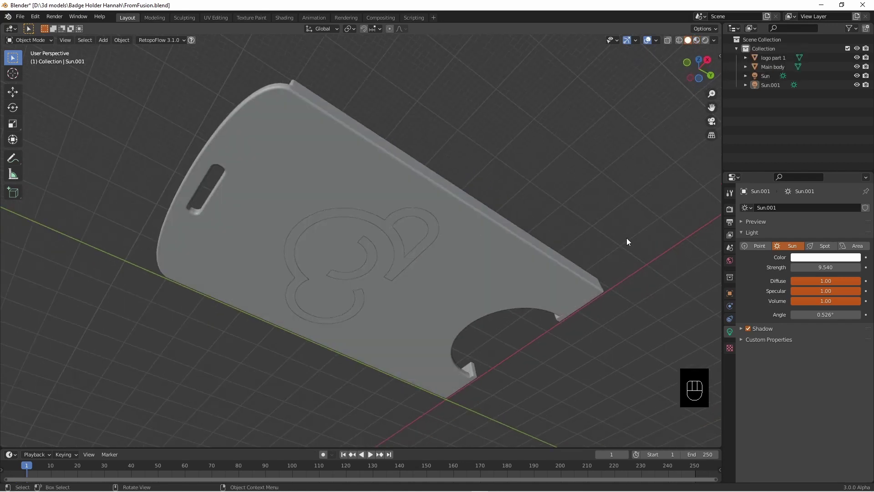
{"action": "left_click", "coordinate": [506, 253]}
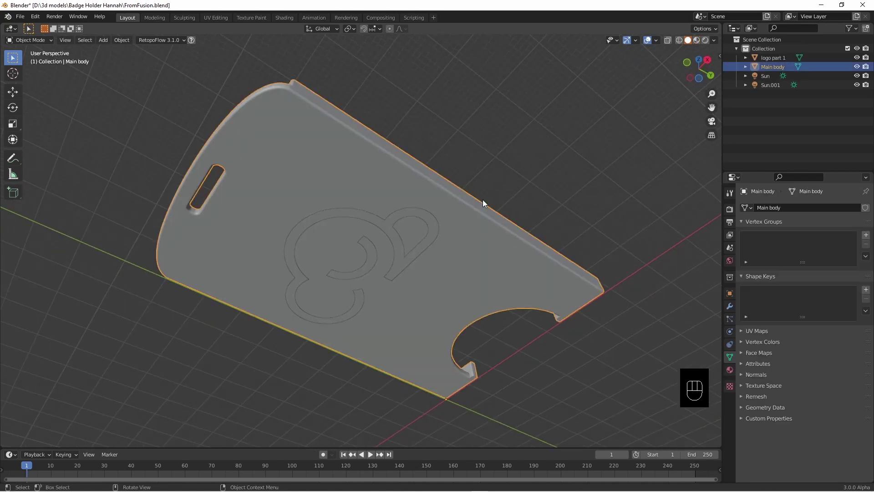
{"action": "left_click", "coordinate": [782, 58]}
{"action": "middle_click_drag", "start_coordinate": [591, 193], "coordinate": [588, 203]}
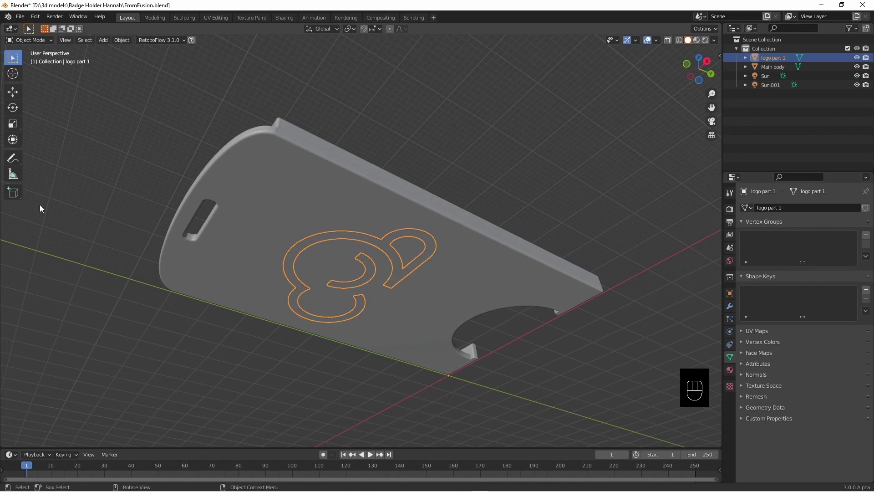
{"action": "left_click", "coordinate": [856, 66]}
- Tilt the logo into view and show its Transform details (45.4 × 27.7 × 0.2 m)
{"action": "middle_click_drag", "start_coordinate": [588, 165], "coordinate": [593, 220]}
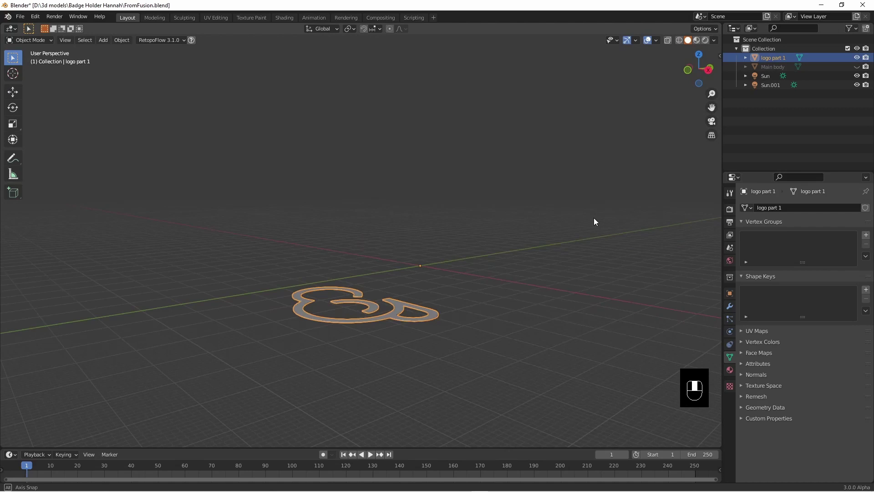
{"action": "middle_click_drag", "start_coordinate": [394, 339], "coordinate": [591, 252]}
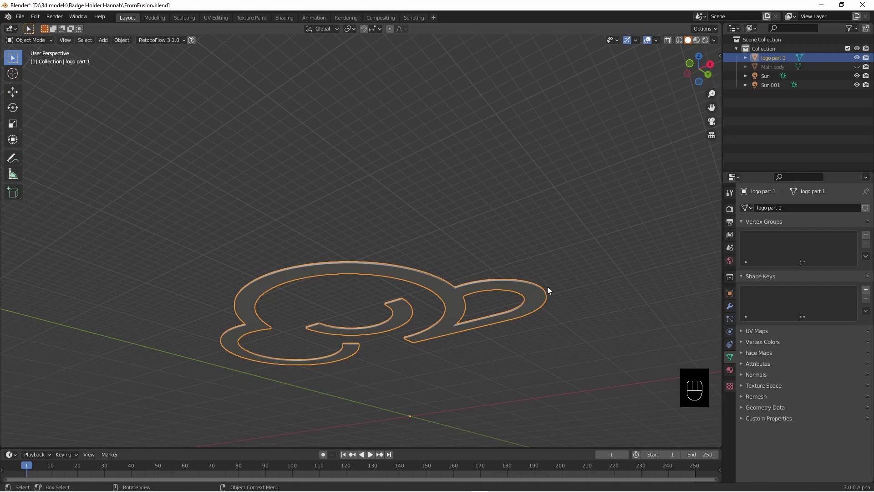
{"action": "key", "text": "n"}
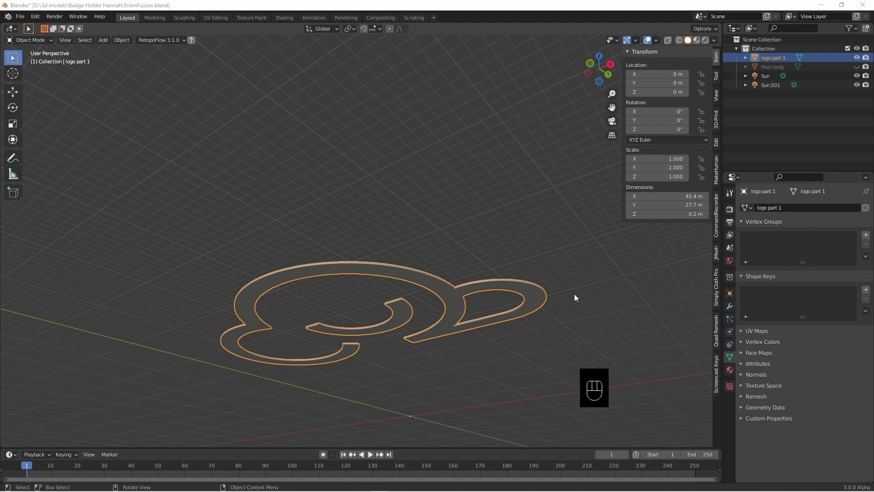
- Unhide Main body, hide logo part 1, and orbit around the empty logo recess
{"action": "left_click", "coordinate": [856, 67]}
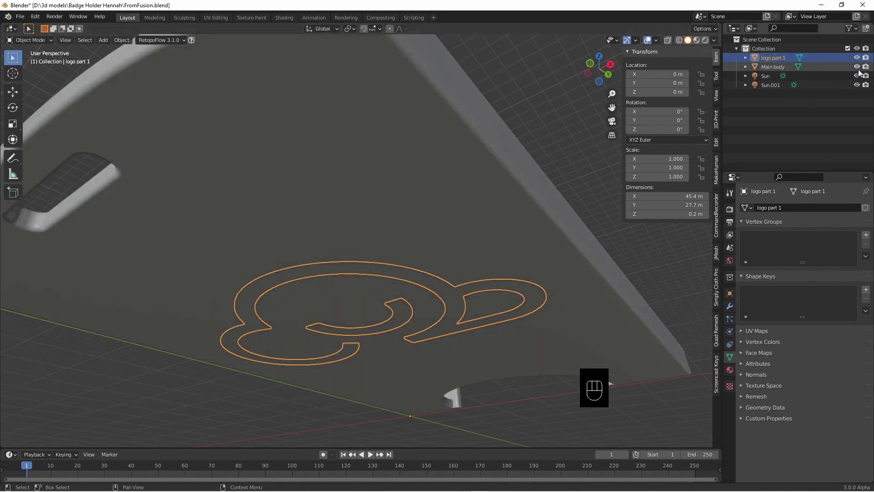
{"action": "left_click", "coordinate": [857, 57]}
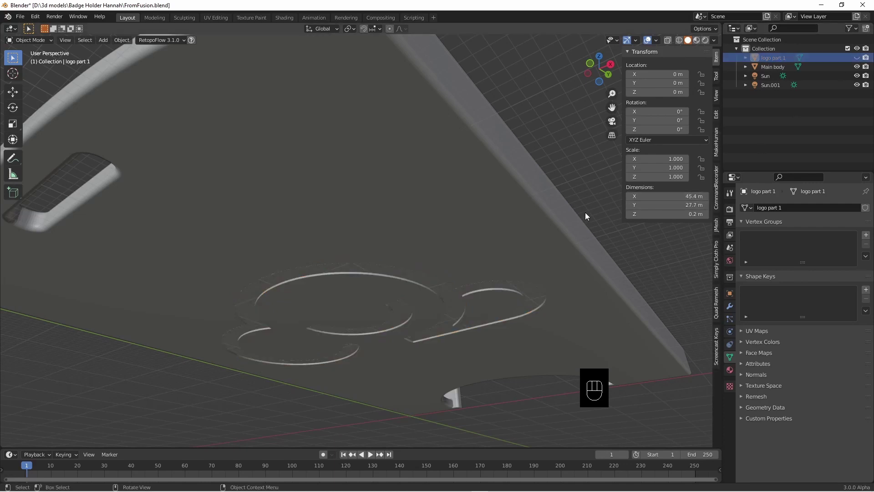
{"action": "mouse_move", "coordinate": [585, 212]}
{"action": "middle_mouse_down"}
{"action": "mouse_move", "coordinate": [584, 184]}
{"action": "mouse_move", "coordinate": [549, 196]}
{"action": "mouse_move", "coordinate": [402, 329]}
{"action": "middle_mouse_up"}
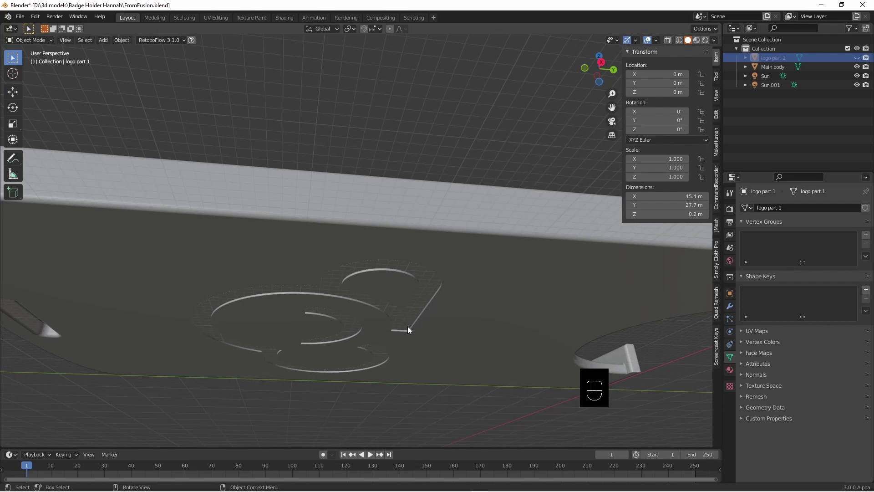
{"action": "middle_click_drag", "start_coordinate": [419, 294], "coordinate": [523, 182]}
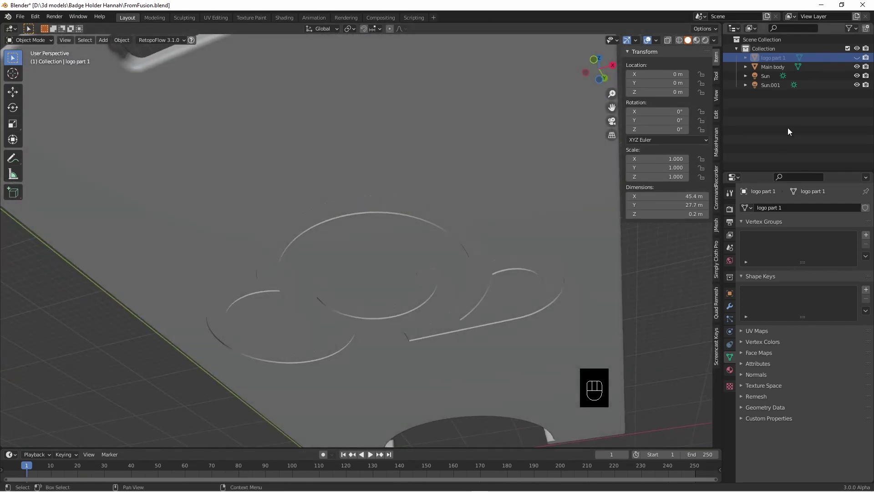
- Toggle logo part 1 on and off to compare, then inspect the badge rim closely
{"action": "left_click", "coordinate": [857, 58]}
{"action": "left_click", "coordinate": [856, 58]}
{"action": "left_click", "coordinate": [856, 58]}
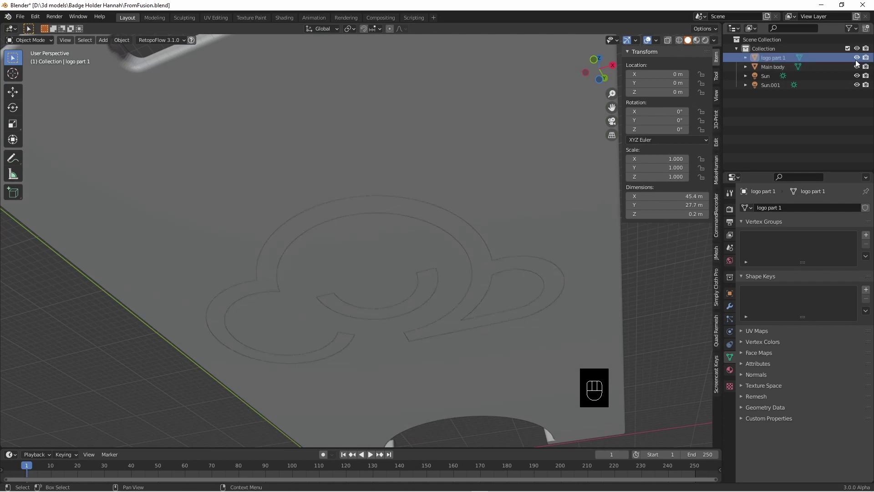
{"action": "left_click", "coordinate": [857, 58]}
{"action": "left_click", "coordinate": [857, 58]}
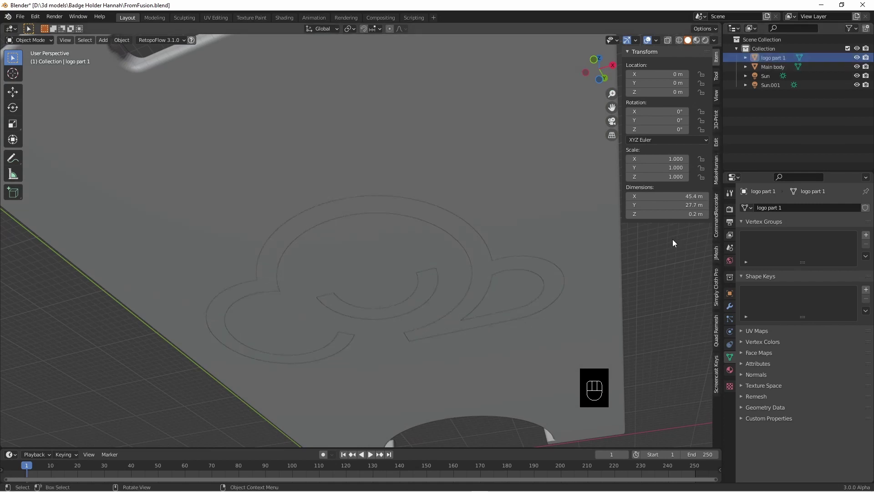
{"action": "middle_click_drag", "start_coordinate": [597, 164], "coordinate": [407, 232]}
{"action": "middle_click_drag", "start_coordinate": [472, 268], "coordinate": [539, 202]}
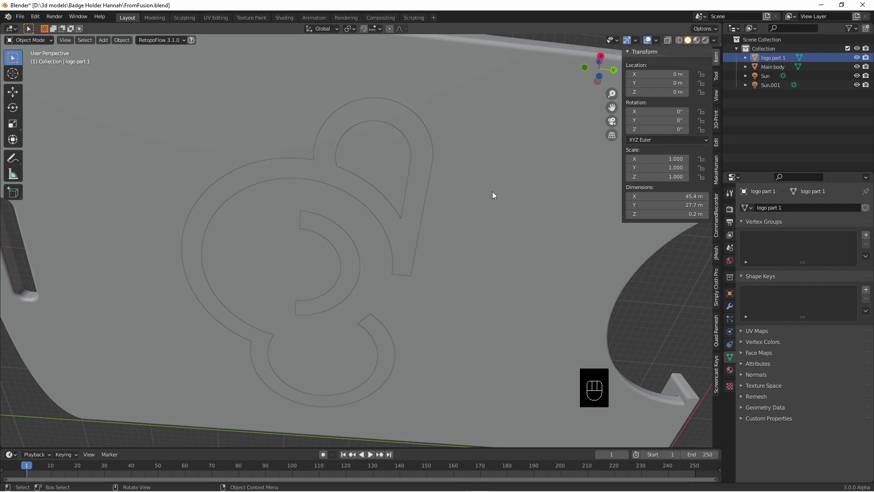
{"action": "scroll", "coordinate": [493, 191], "scroll_direction": "down", "scroll_amount": 3}
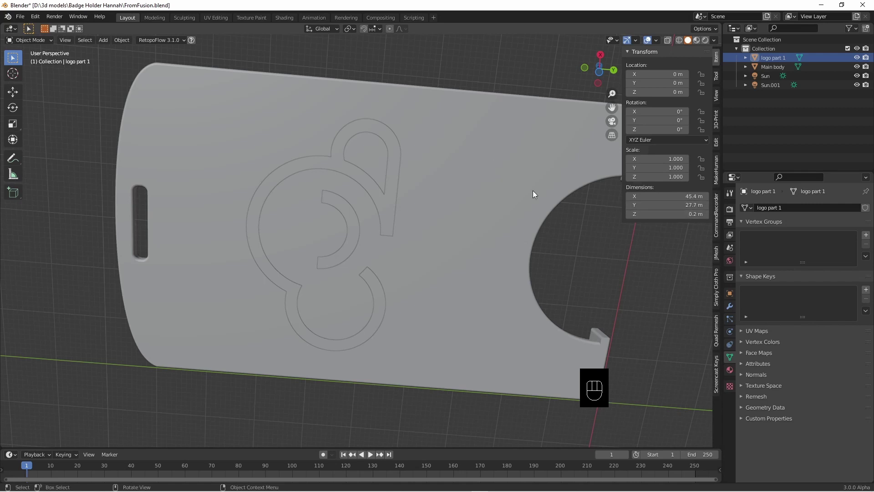
{"action": "middle_click_drag", "start_coordinate": [475, 171], "coordinate": [472, 204]}
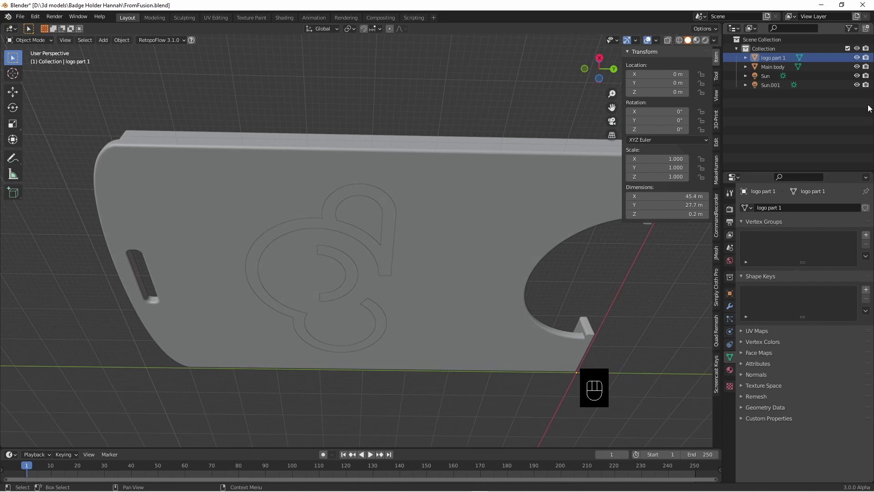
{"action": "left_click", "coordinate": [856, 58]}
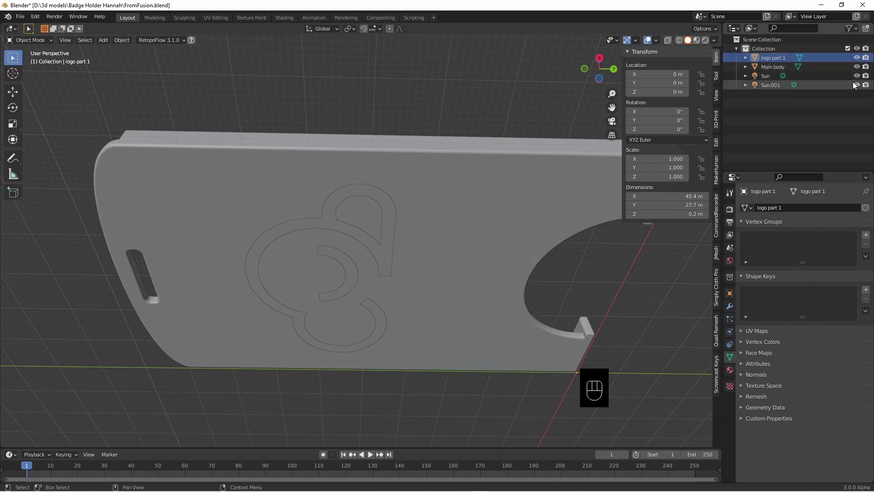
{"action": "left_click", "coordinate": [857, 58]}
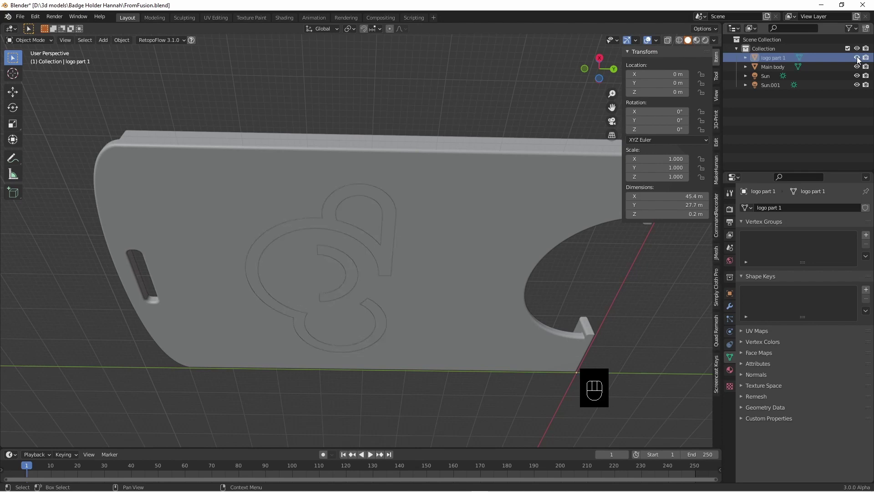
{"action": "left_click", "coordinate": [704, 40]}
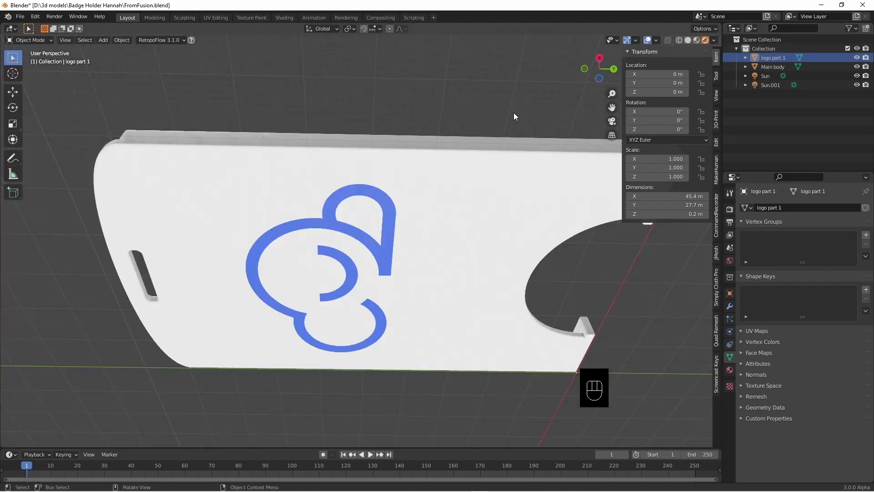
{"action": "mouse_move", "coordinate": [514, 113]}
{"action": "middle_mouse_down"}
{"action": "mouse_move", "coordinate": [529, 124]}
{"action": "mouse_move", "coordinate": [533, 100]}
{"action": "mouse_move", "coordinate": [564, 135]}
{"action": "middle_mouse_up"}
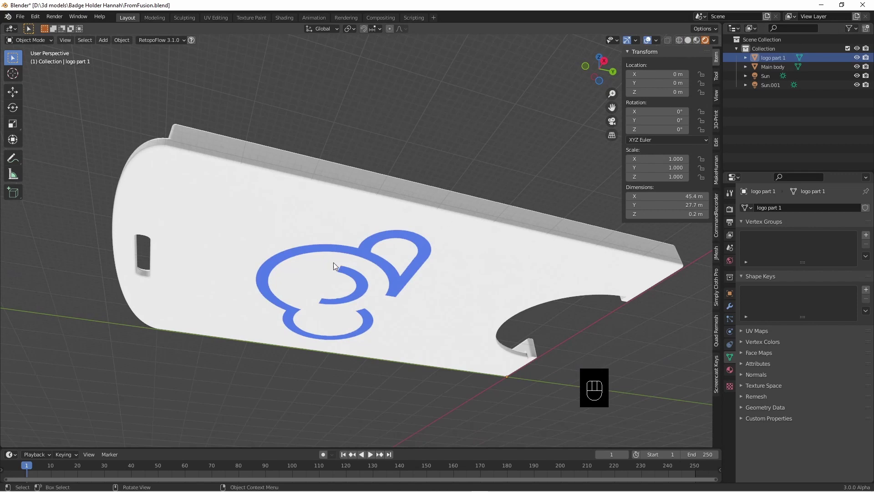
{"action": "key", "text": "z"}
{"action": "left_click", "coordinate": [513, 233]}
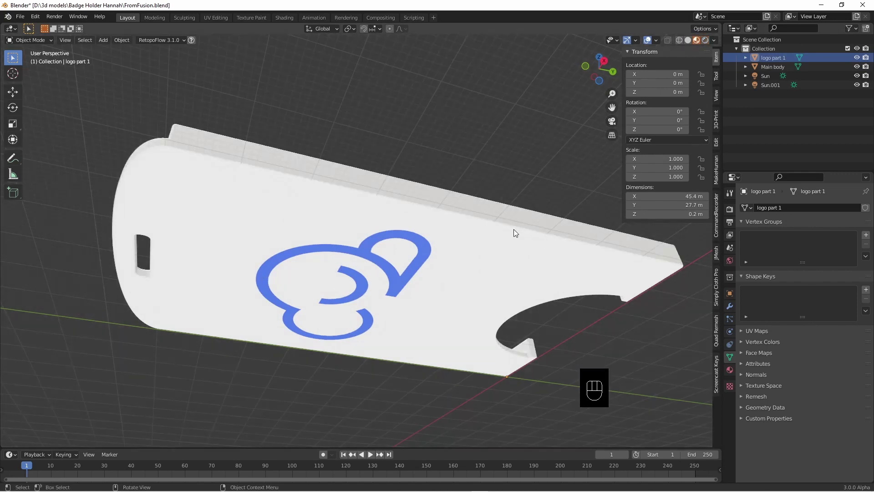
{"action": "left_click", "coordinate": [688, 41]}
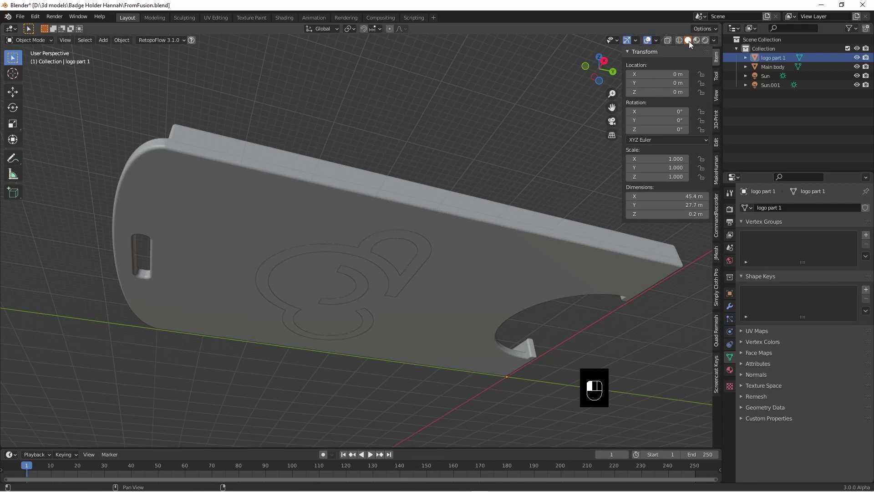
- Export only the selected Main body as part1.stl with Selection Only ticked
{"action": "left_click", "coordinate": [483, 256]}
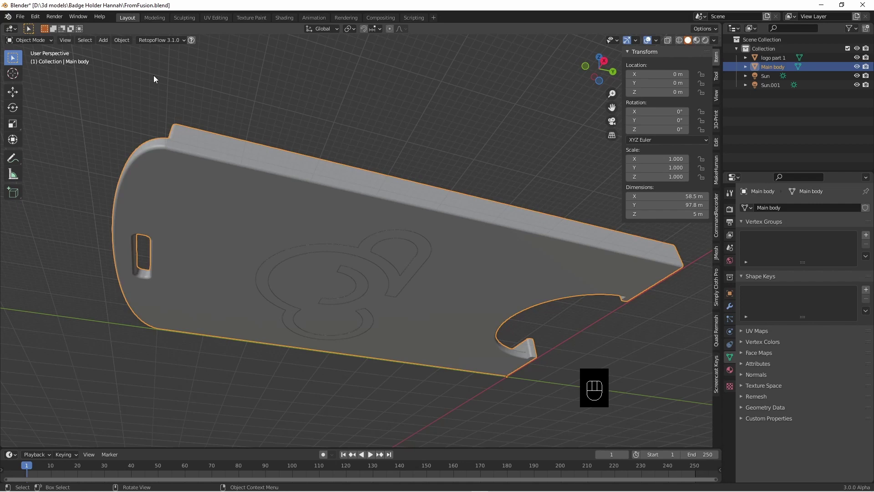
{"action": "left_click", "coordinate": [21, 17]}
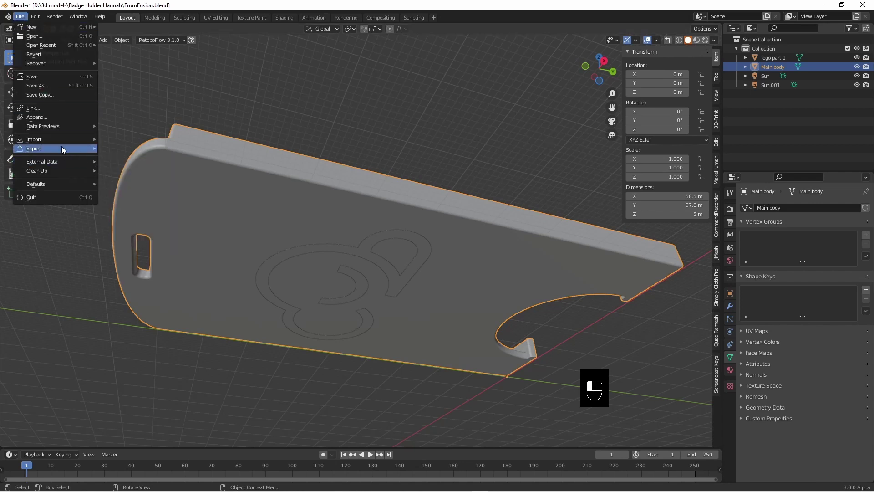
{"action": "mouse_move", "coordinate": [62, 147]}
{"action": "left_click", "coordinate": [134, 210]}
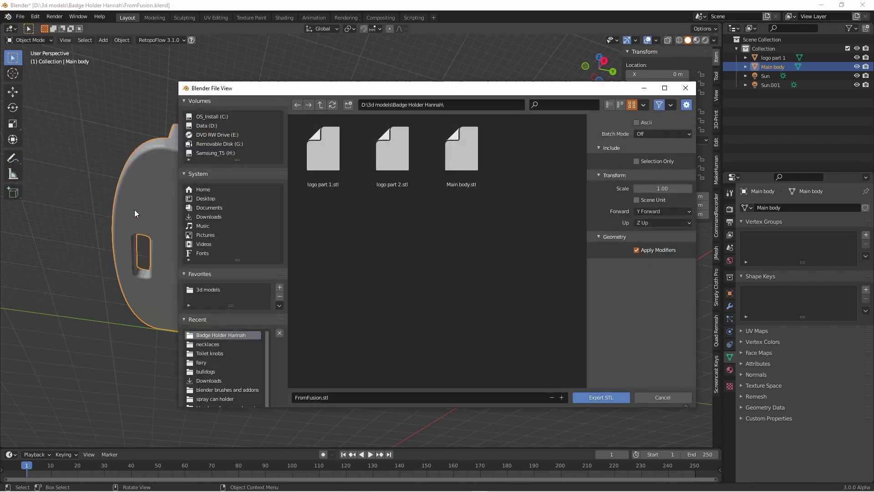
{"action": "left_click", "coordinate": [333, 398]}
{"action": "key", "text": "BackSpace"}
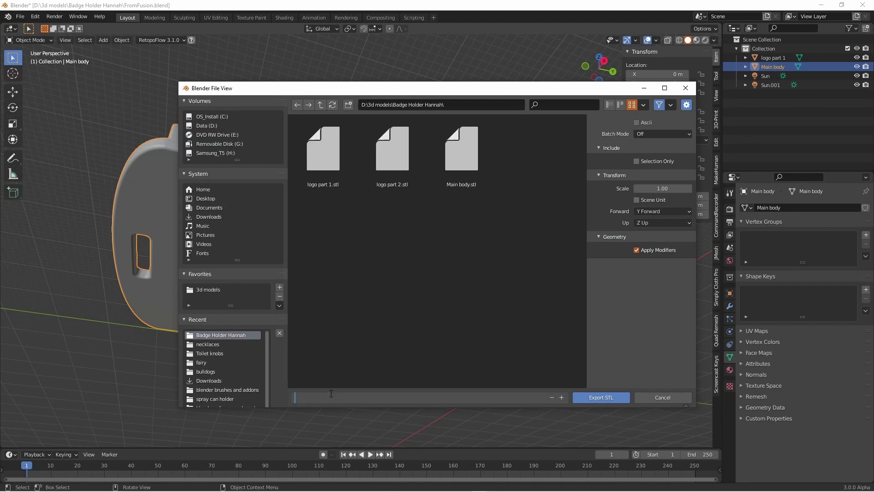
{"action": "type", "text": "part1"}
{"action": "left_click", "coordinate": [636, 162]}
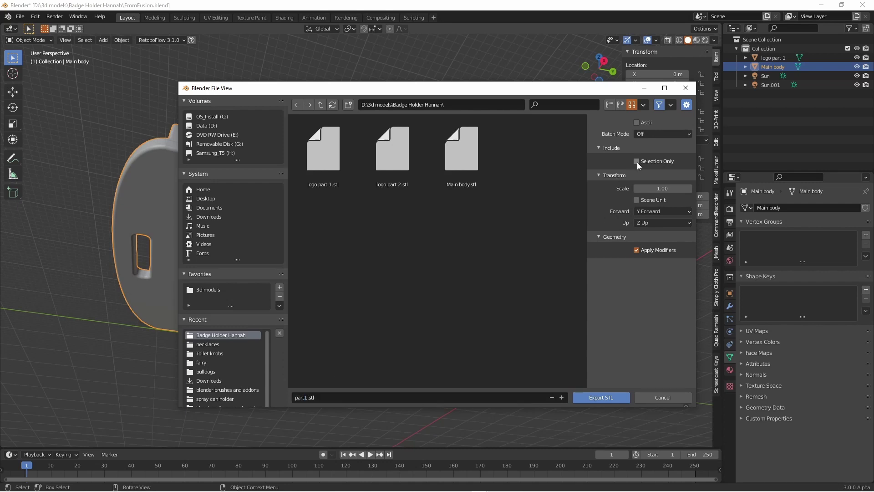
{"action": "left_click", "coordinate": [607, 398]}
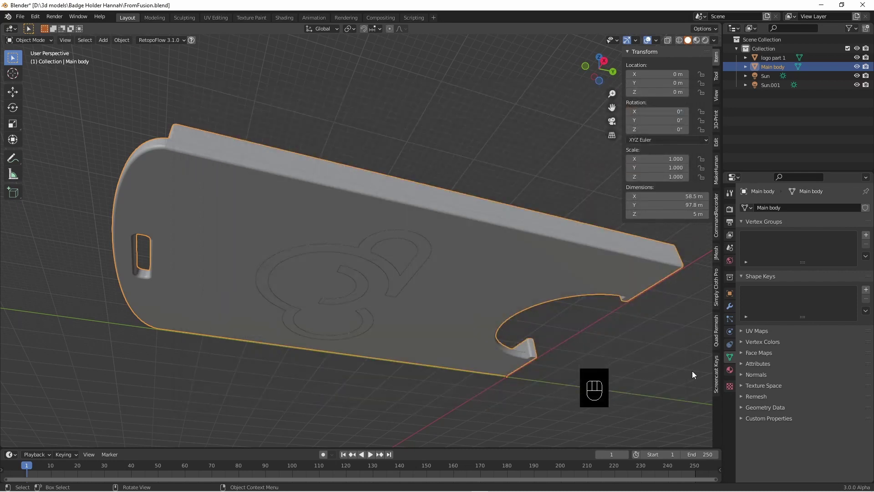
- Export only the selected logo part 1 as part2.stl with Selection Only on
{"action": "left_click", "coordinate": [397, 283]}
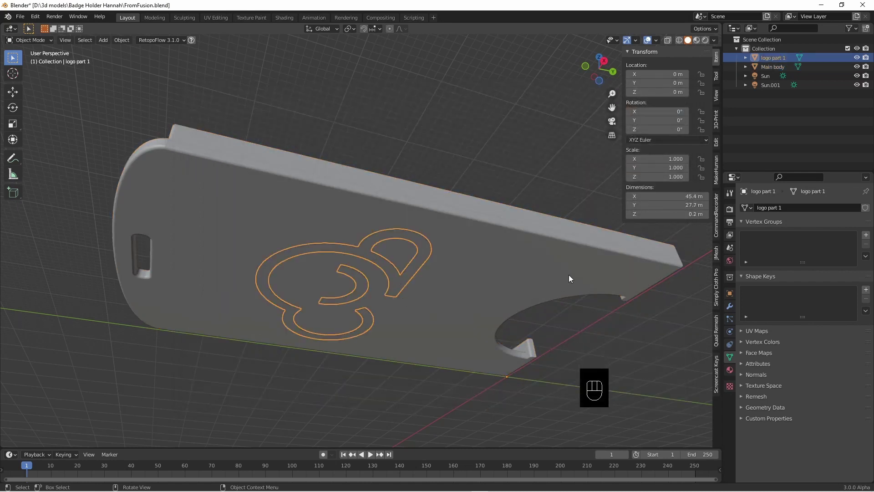
{"action": "left_click", "coordinate": [20, 18]}
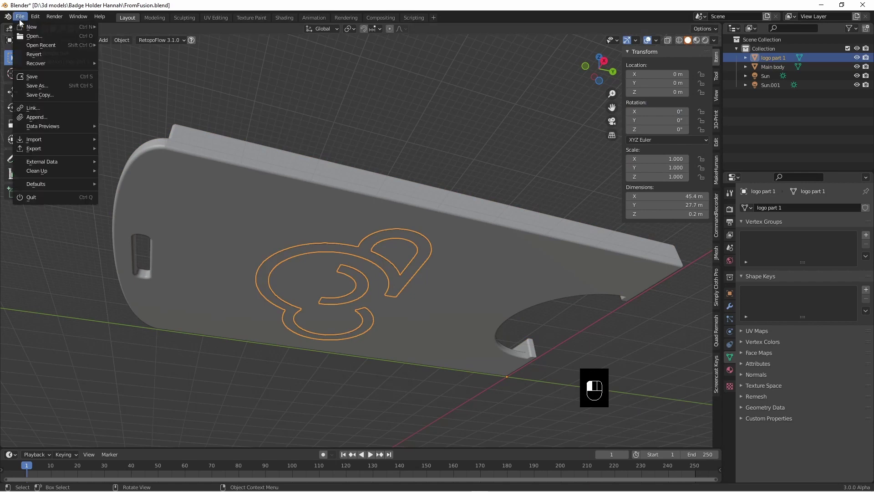
{"action": "mouse_move", "coordinate": [69, 149]}
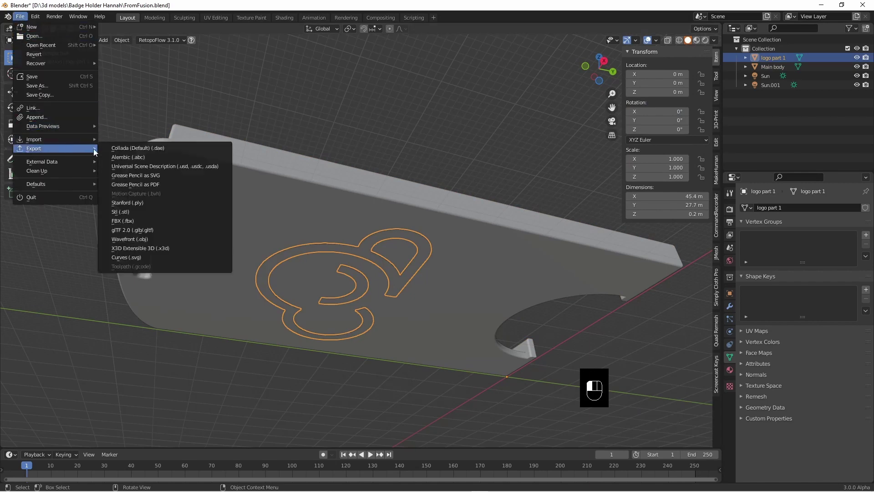
{"action": "left_click", "coordinate": [143, 211]}
{"action": "left_click", "coordinate": [315, 397]}
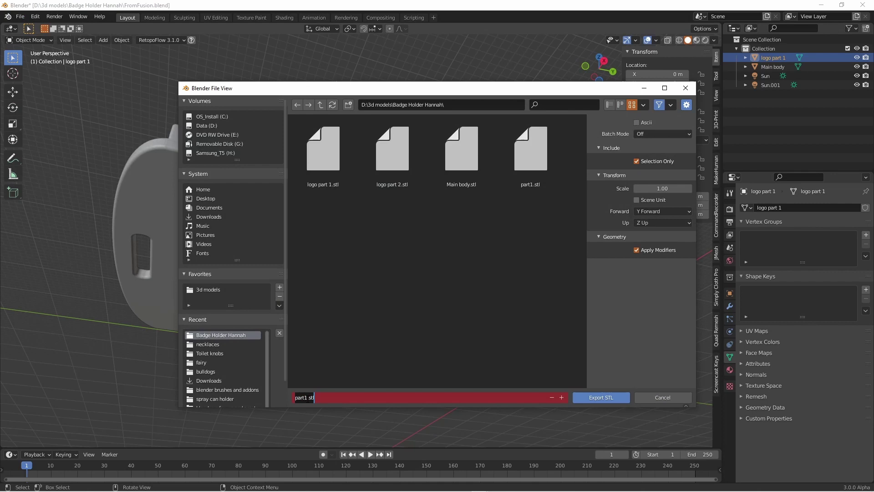
{"action": "left_click", "coordinate": [307, 397]}
{"action": "key", "text": "BackSpace"}
{"action": "type", "text": "3"}
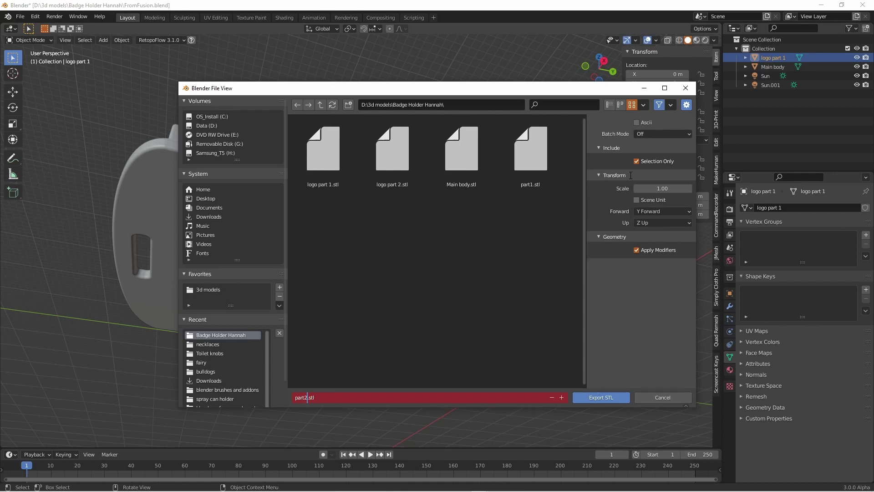
{"action": "left_click", "coordinate": [605, 399]}
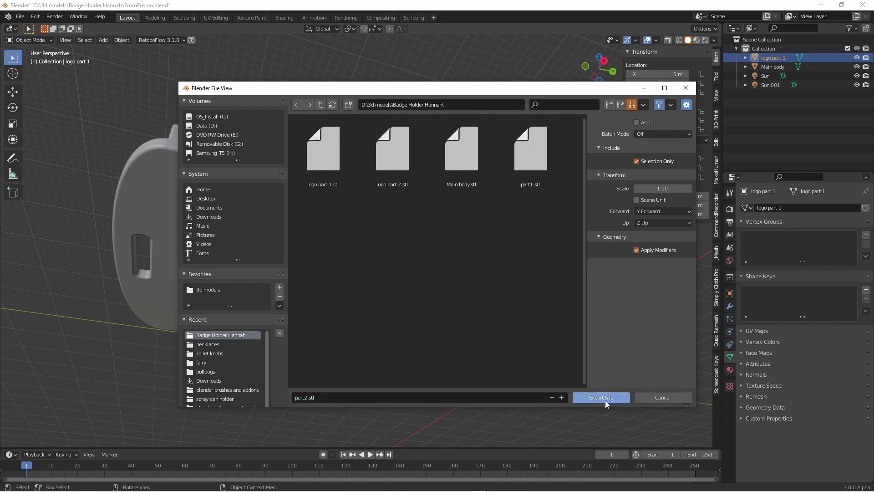
{"action": "left_click", "coordinate": [605, 399]}
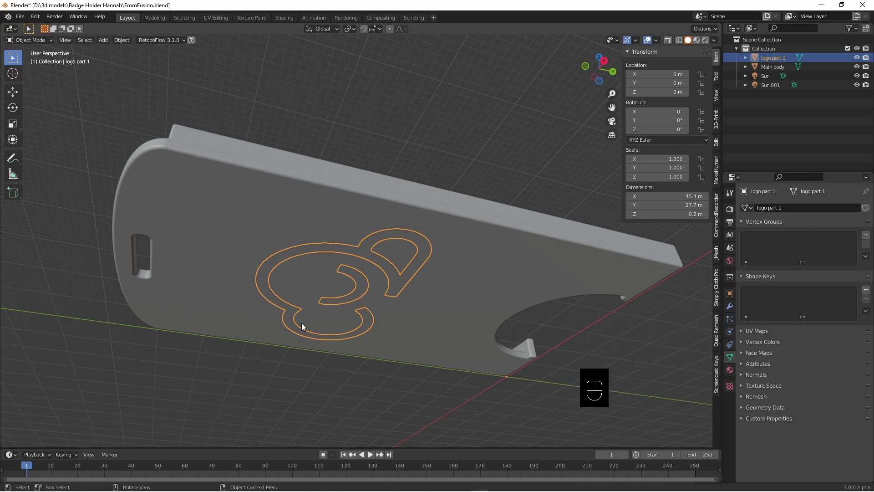
- Switch to PrusaSlicer and load the logo part2.stl onto the bed
{"action": "key", "text": "alt+Tab"}
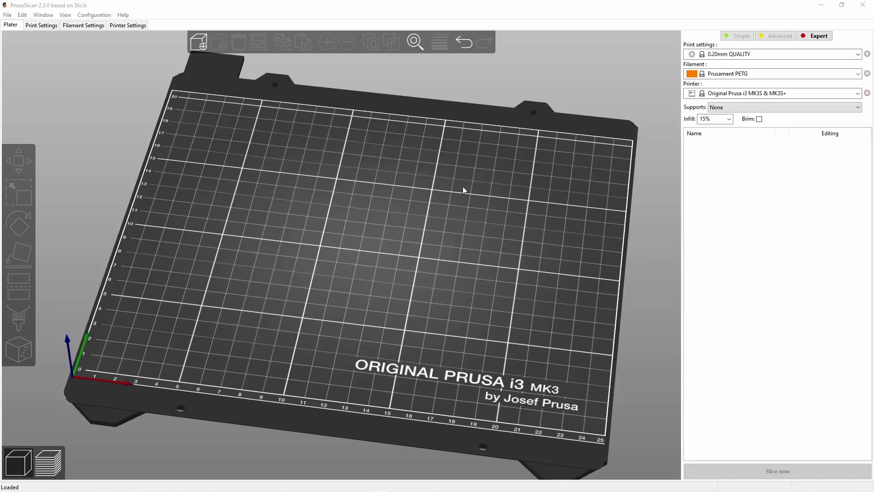
{"action": "left_click", "coordinate": [478, 9]}
{"action": "left_click", "coordinate": [369, 7]}
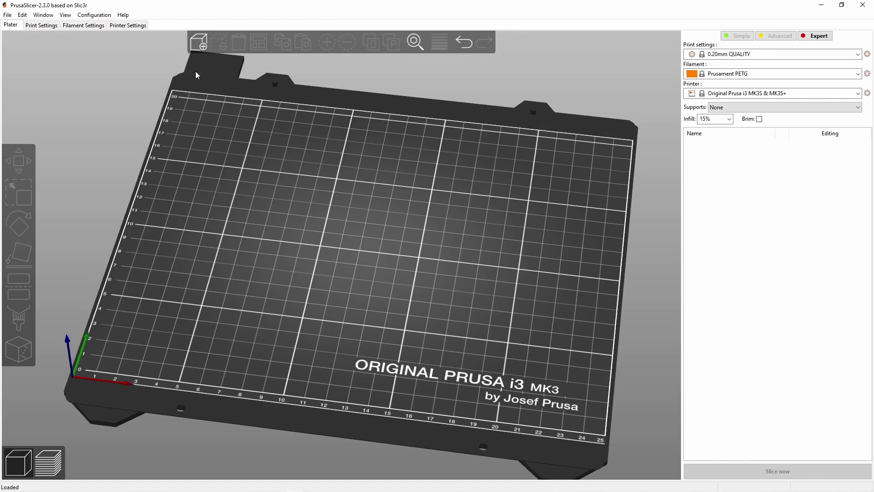
{"action": "left_click", "coordinate": [200, 44]}
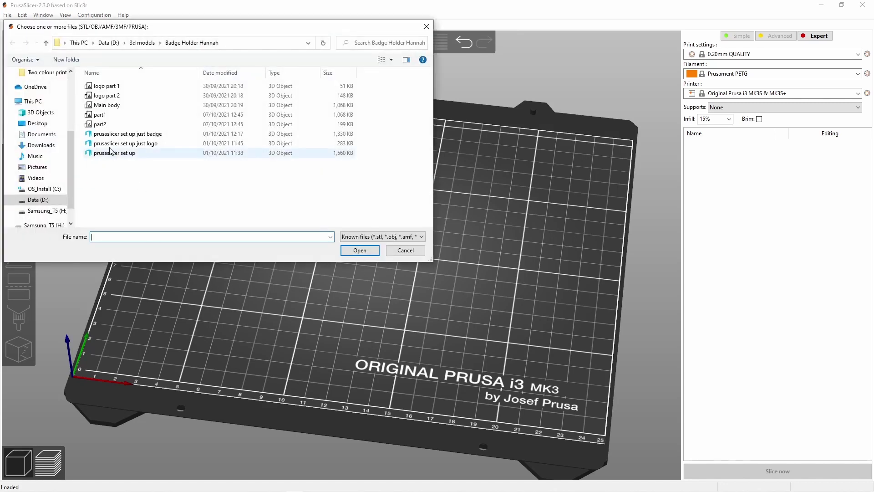
{"action": "left_click", "coordinate": [101, 124]}
{"action": "left_click", "coordinate": [362, 251]}
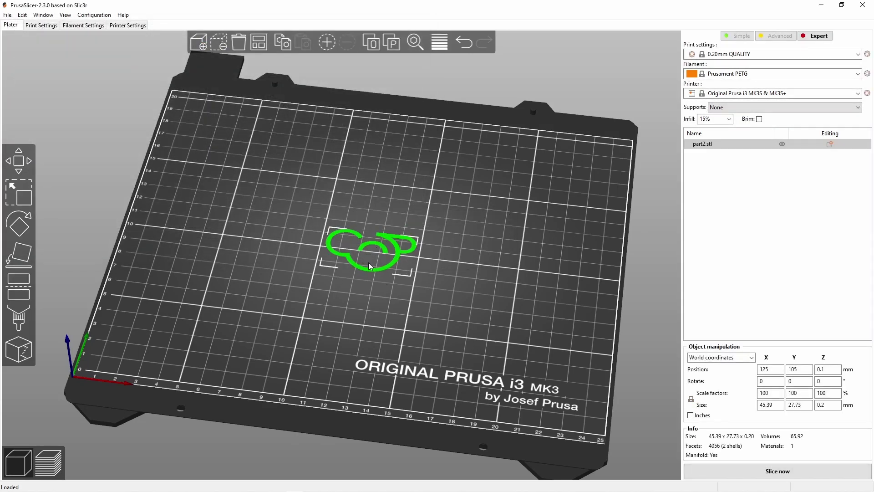
- Add the badge part1.stl to the bed as a second object
{"action": "left_click", "coordinate": [199, 43]}
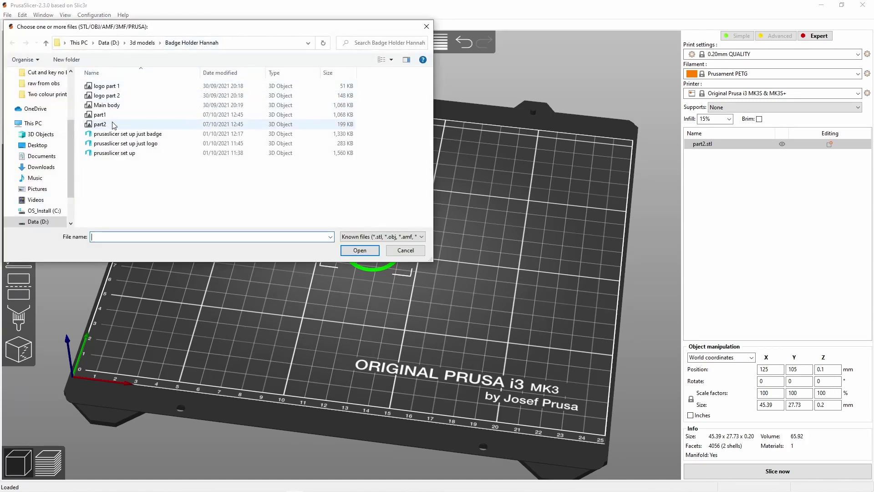
{"action": "left_click", "coordinate": [112, 117]}
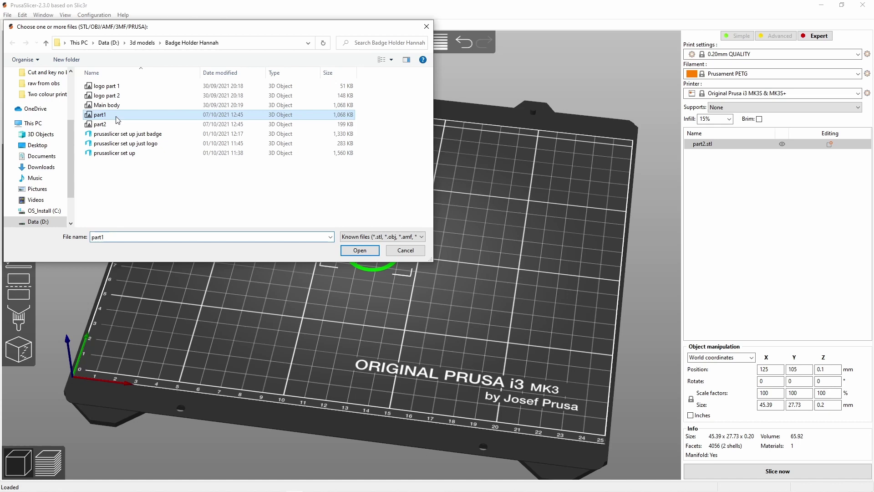
{"action": "left_click", "coordinate": [358, 251]}
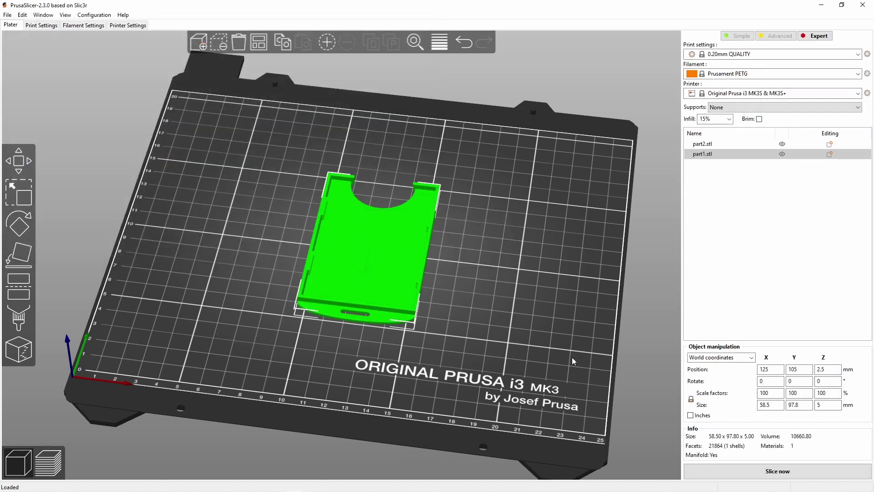
- Inspect the bed from below, move the badge, then delete part1 and select part2
{"action": "left_click_drag", "start_coordinate": [572, 357], "coordinate": [565, 304]}
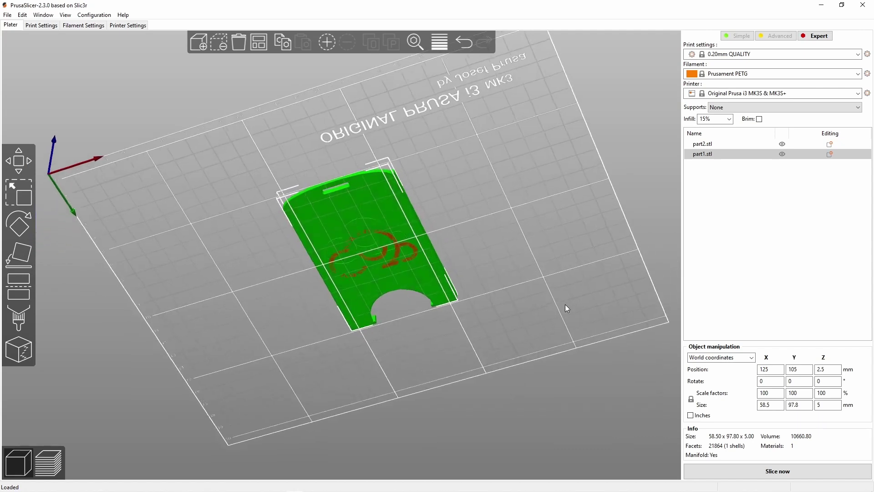
{"action": "scroll", "coordinate": [533, 291], "scroll_direction": "up", "scroll_amount": 10}
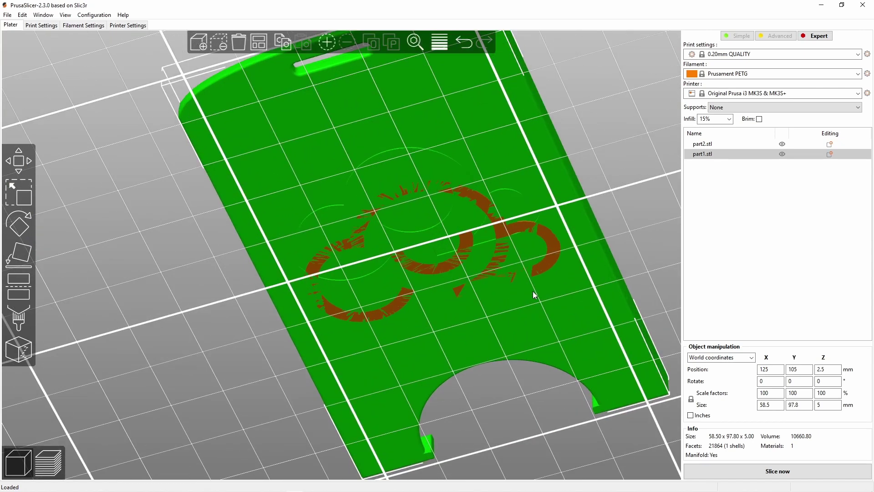
{"action": "scroll", "coordinate": [532, 294], "scroll_direction": "up", "scroll_amount": 3}
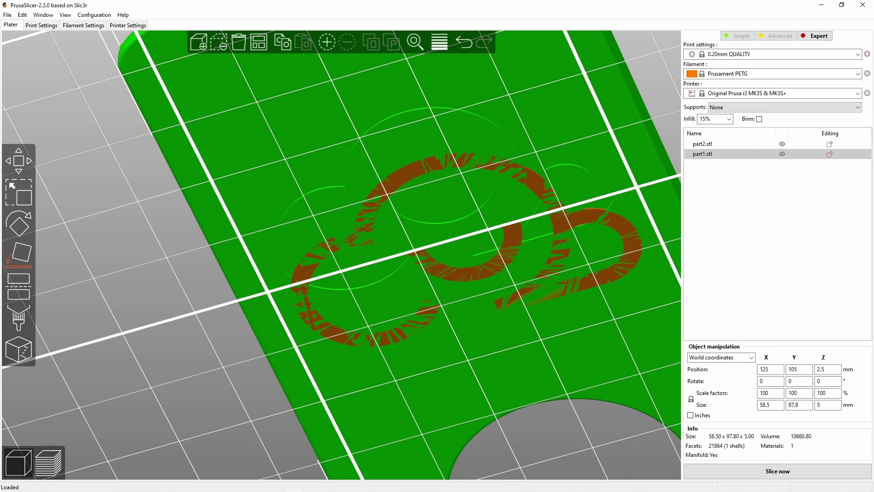
{"action": "scroll", "coordinate": [247, 221], "scroll_direction": "down", "scroll_amount": 5}
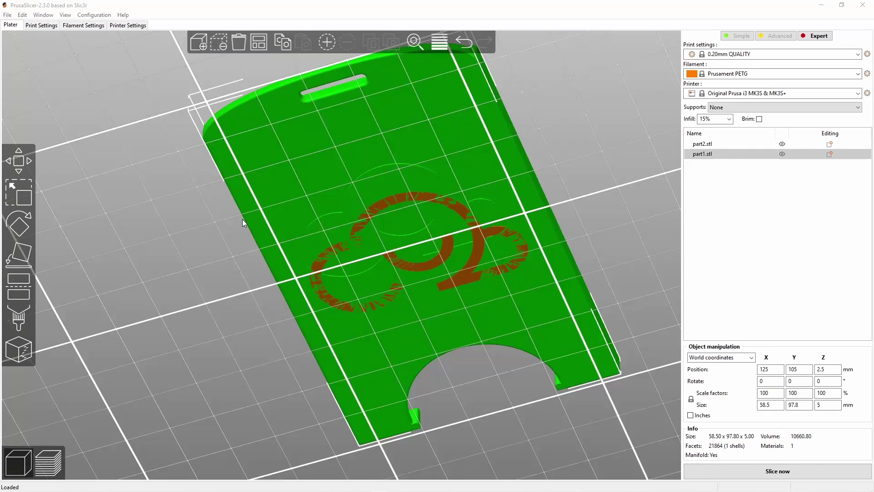
{"action": "left_click_drag", "start_coordinate": [365, 197], "coordinate": [360, 255]}
{"action": "left_click_drag", "start_coordinate": [597, 222], "coordinate": [527, 280]}
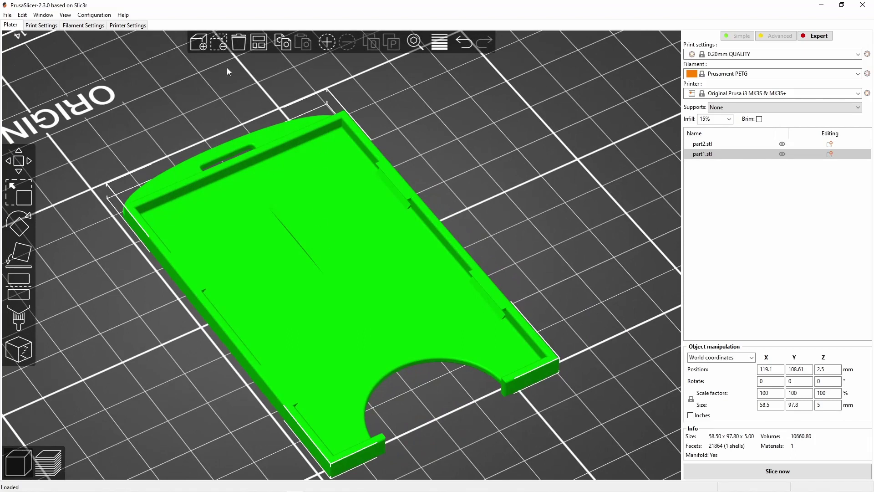
{"action": "left_click", "coordinate": [222, 46]}
{"action": "left_click", "coordinate": [259, 316]}
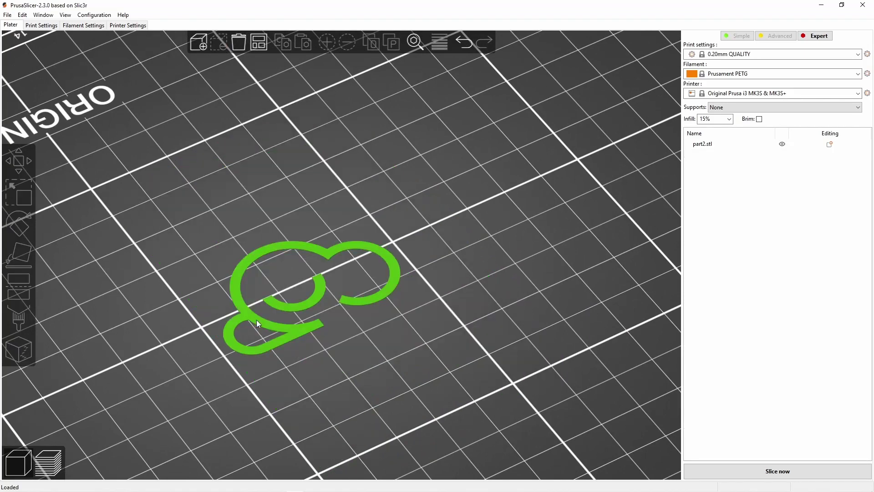
- Clear the bed, switch to top view, and reload part2.stl
{"action": "left_click", "coordinate": [217, 48]}
{"action": "scroll", "coordinate": [395, 174], "scroll_direction": "down", "scroll_amount": 6}
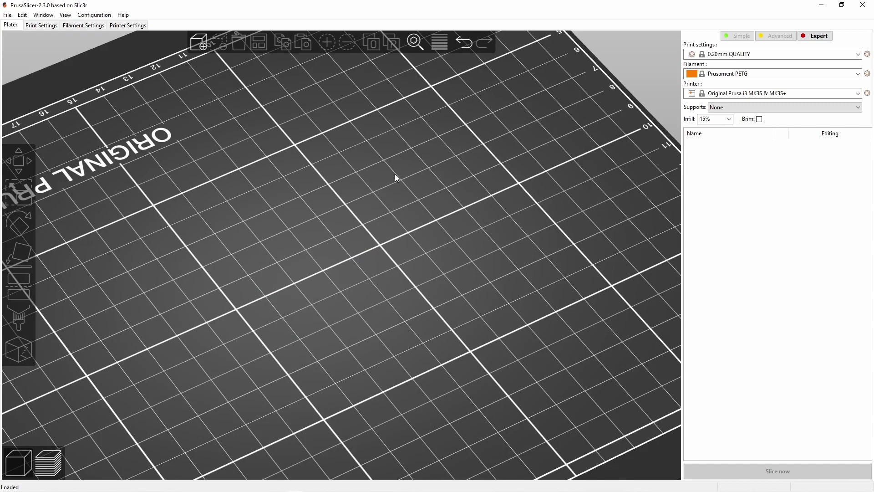
{"action": "key", "text": "1"}
{"action": "scroll", "coordinate": [367, 292], "scroll_direction": "up", "scroll_amount": 5}
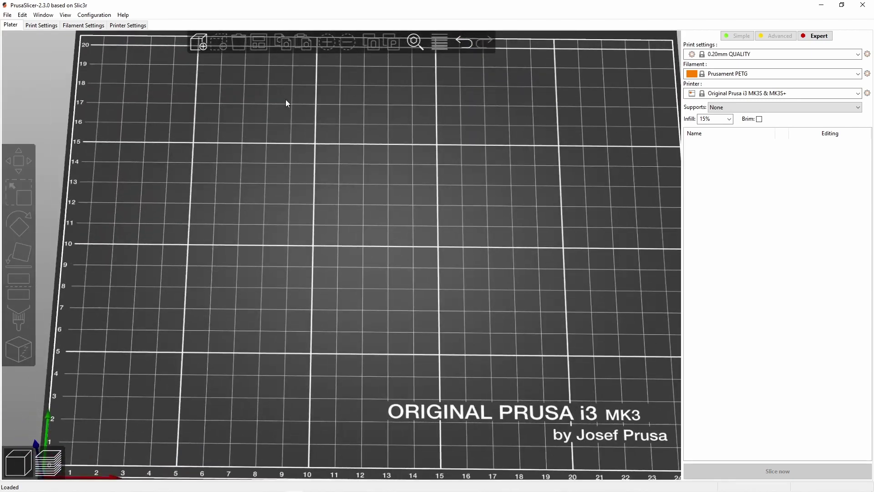
{"action": "left_click", "coordinate": [200, 48]}
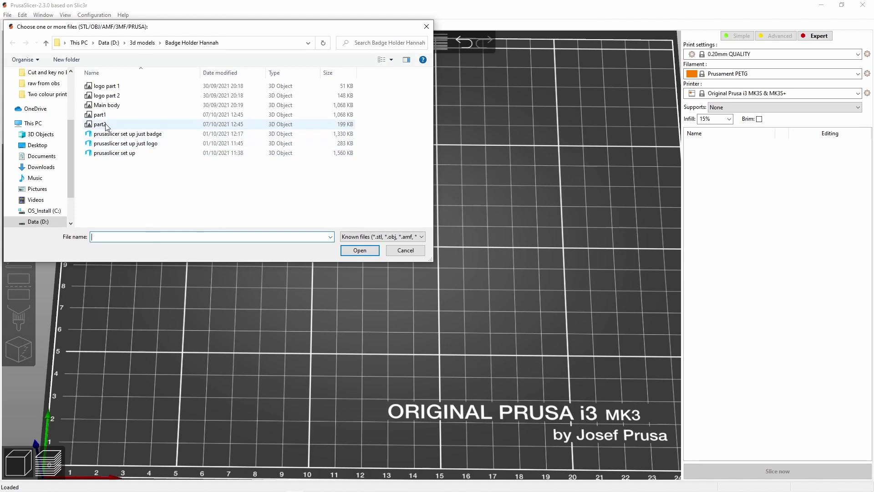
{"action": "left_click", "coordinate": [105, 125]}
{"action": "left_click", "coordinate": [360, 250]}
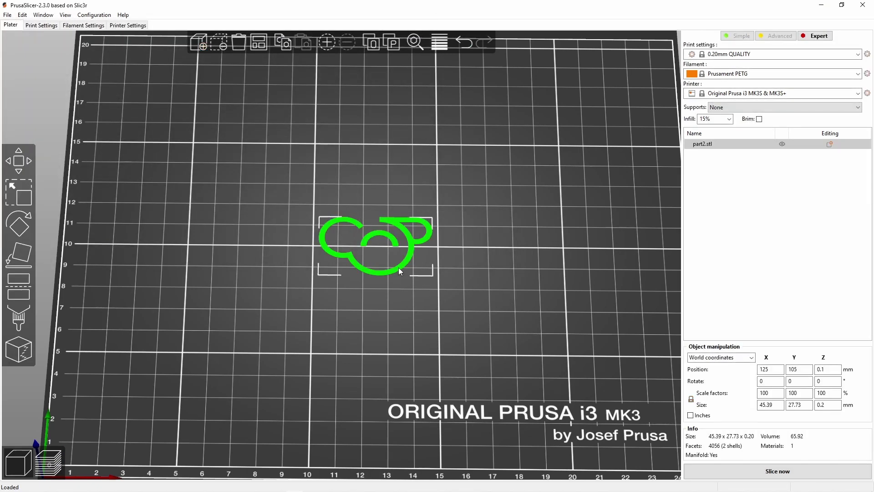
- Load part1.stl as an added part of the part2 object, then view it from below
{"action": "right_click", "coordinate": [409, 257]}
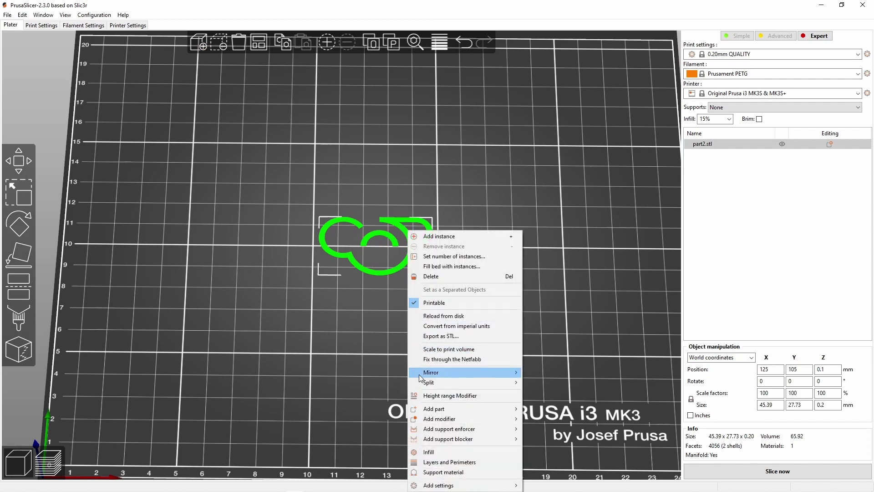
{"action": "mouse_move", "coordinate": [443, 413]}
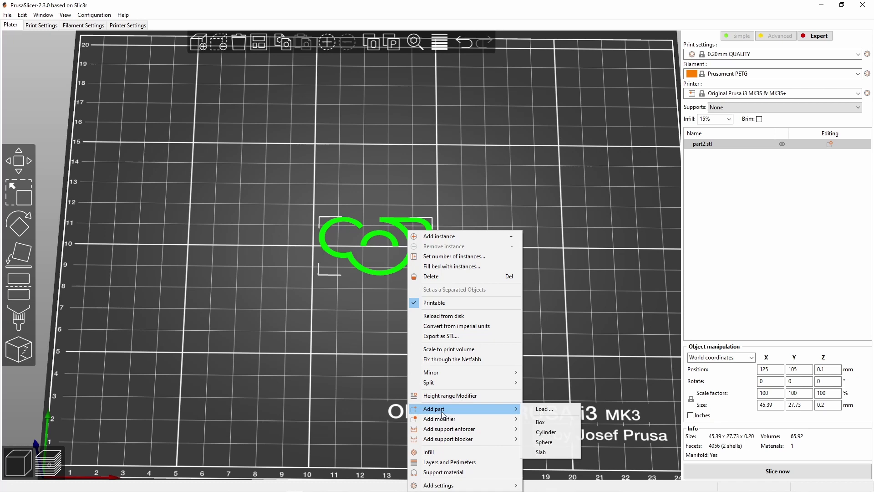
{"action": "left_click", "coordinate": [543, 409]}
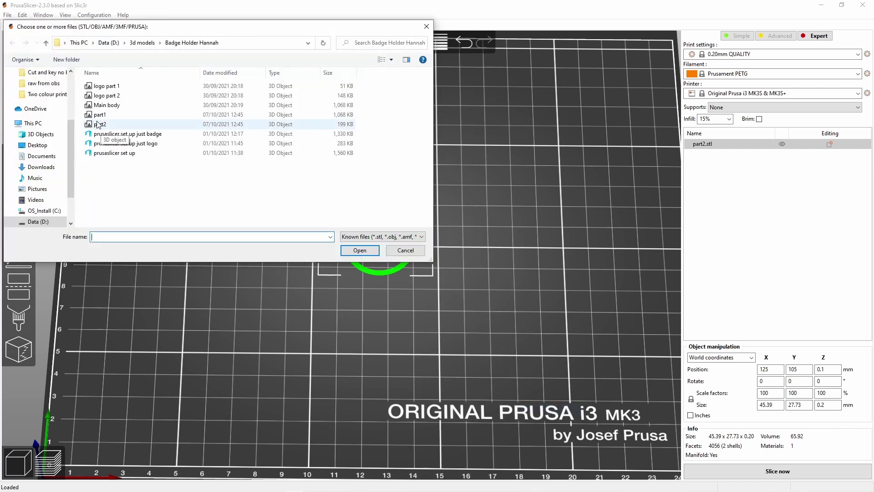
{"action": "left_click", "coordinate": [100, 116]}
{"action": "left_click", "coordinate": [360, 250]}
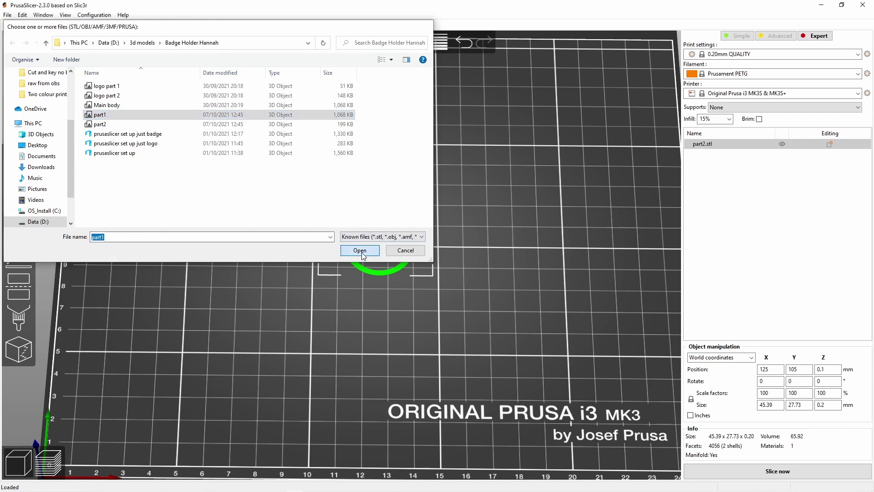
{"action": "left_click_drag", "start_coordinate": [560, 375], "coordinate": [550, 303]}
{"action": "scroll", "coordinate": [549, 301], "scroll_direction": "up", "scroll_amount": 5}
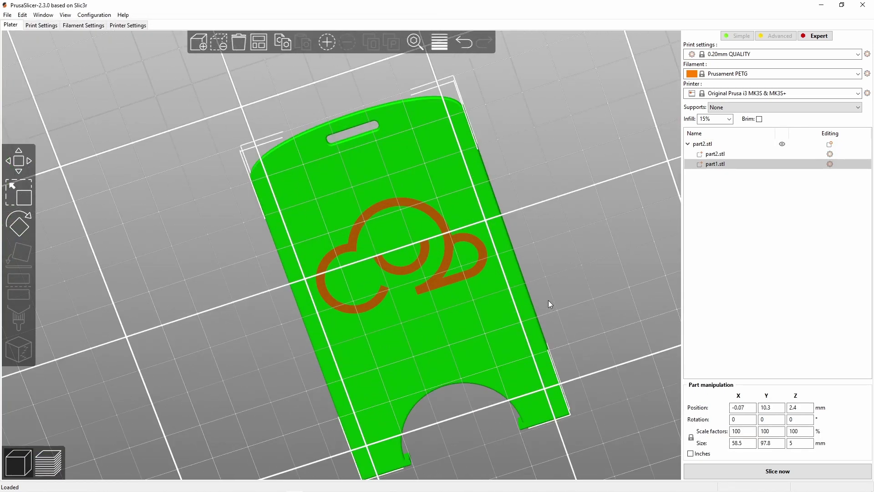
{"action": "scroll", "coordinate": [544, 298], "scroll_direction": "down", "scroll_amount": 3}
{"action": "scroll", "coordinate": [542, 295], "scroll_direction": "up", "scroll_amount": 2}
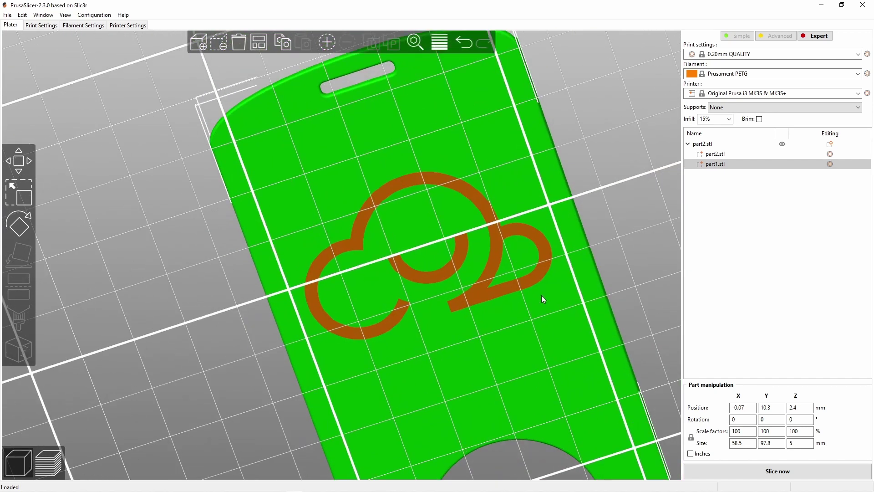
{"action": "scroll", "coordinate": [537, 295], "scroll_direction": "down", "scroll_amount": 3}
{"action": "scroll", "coordinate": [532, 295], "scroll_direction": "down", "scroll_amount": 3}
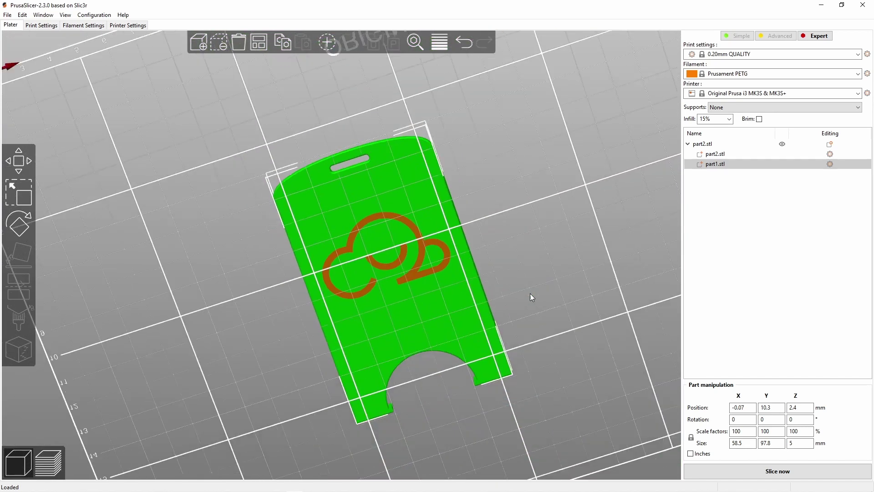
{"action": "mouse_move", "coordinate": [530, 296]}
{"action": "left_mouse_down"}
{"action": "mouse_move", "coordinate": [564, 268]}
{"action": "mouse_move", "coordinate": [537, 312]}
{"action": "left_mouse_up"}
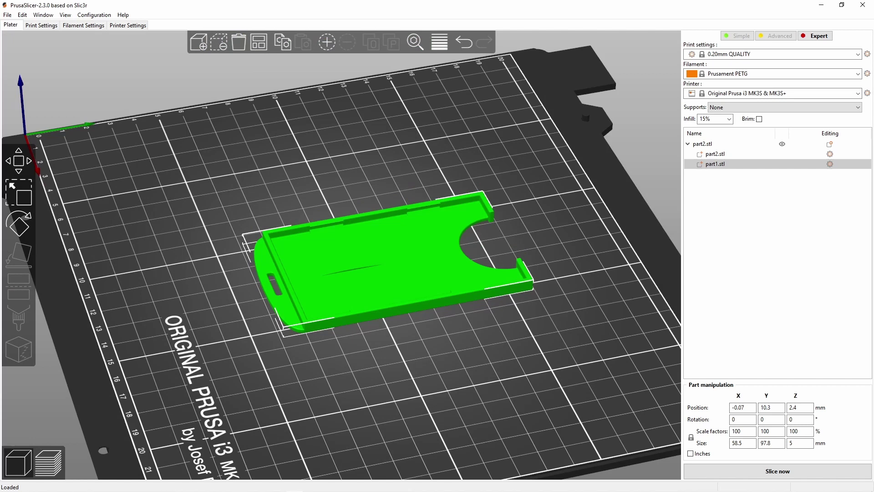
{"action": "key", "text": "0"}
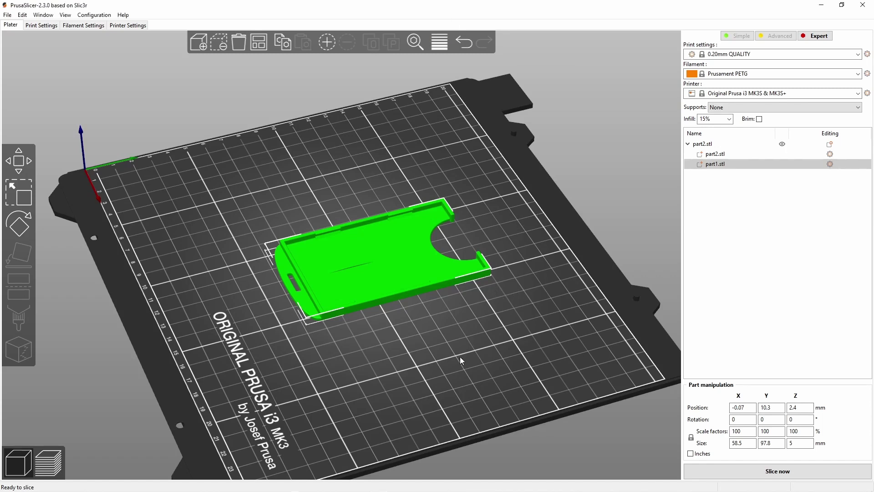
{"action": "left_click_drag", "start_coordinate": [460, 356], "coordinate": [485, 321]}
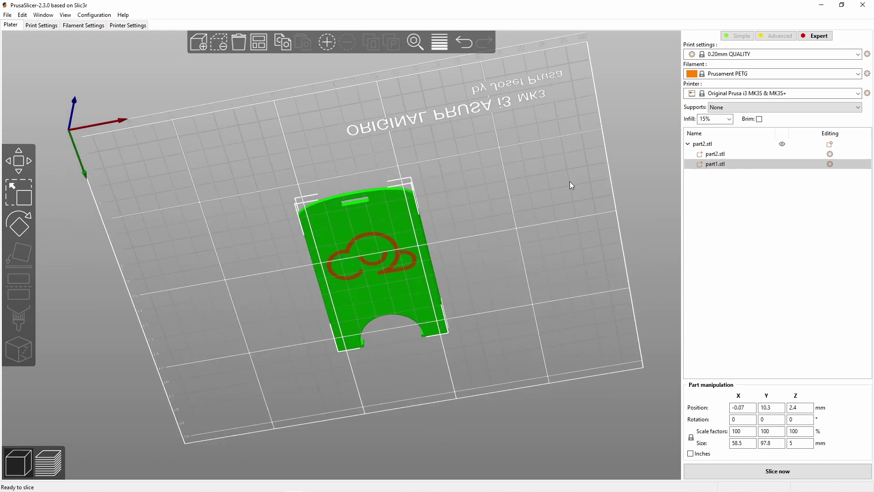
{"action": "left_click_drag", "start_coordinate": [570, 181], "coordinate": [557, 229]}
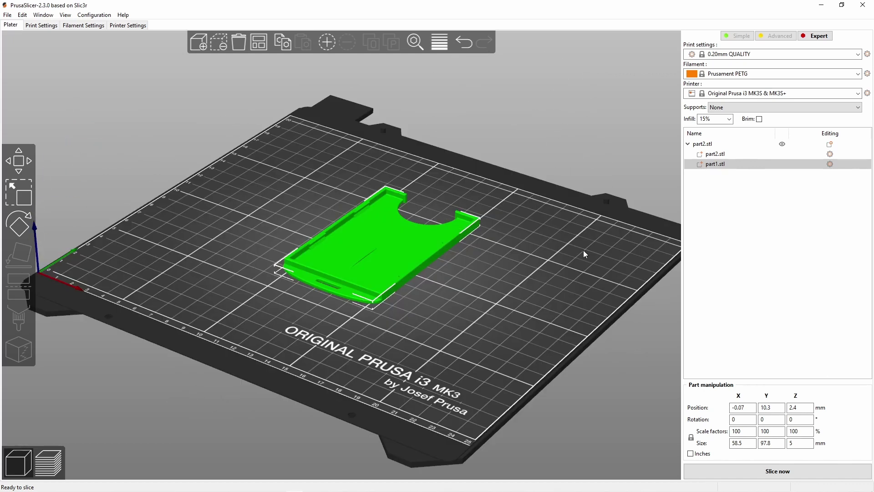
- Give part1 Layers and Perimeters settings with top, perimeters and bottom set to 0
{"action": "right_click", "coordinate": [397, 243]}
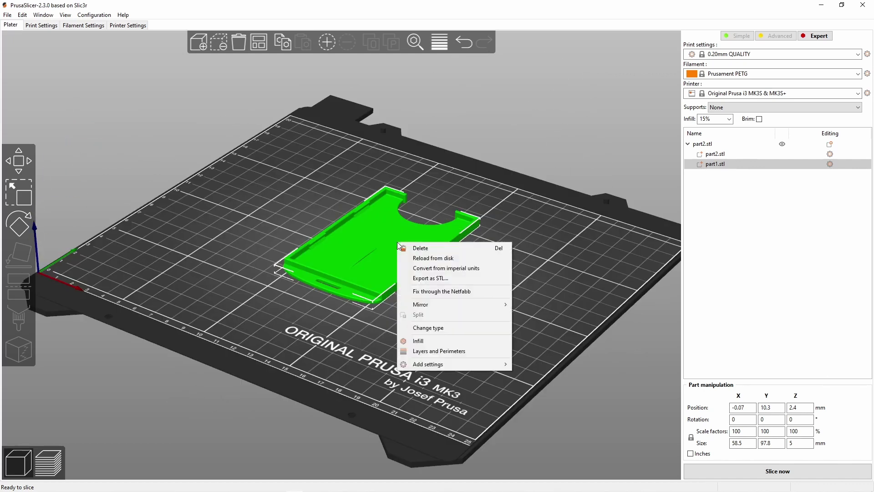
{"action": "left_click", "coordinate": [435, 350]}
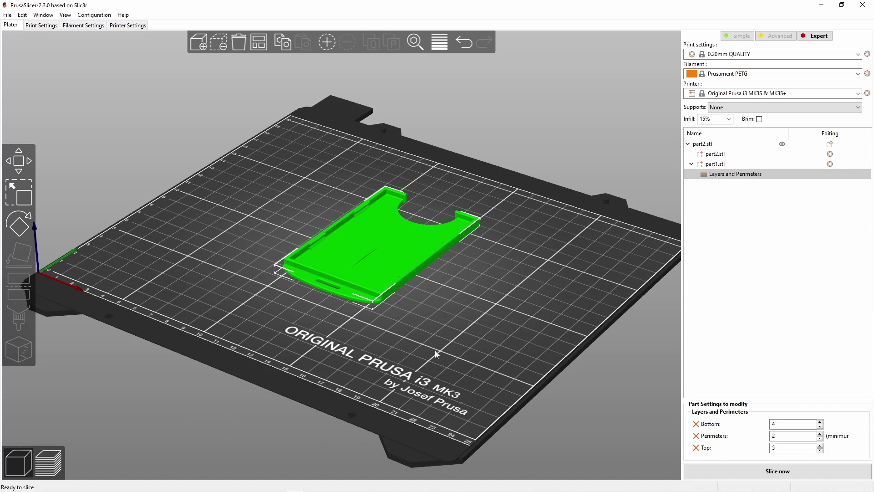
{"action": "left_click", "coordinate": [819, 450]}
{"action": "left_click", "coordinate": [819, 450]}
{"action": "left_click", "coordinate": [820, 450]}
{"action": "left_click", "coordinate": [820, 438]}
{"action": "left_click", "coordinate": [819, 438]}
{"action": "left_click", "coordinate": [820, 426]}
{"action": "left_click", "coordinate": [819, 426]}
{"action": "left_click", "coordinate": [819, 426]}
- Set infill density to 0% and slice the plate
{"action": "left_click", "coordinate": [729, 119]}
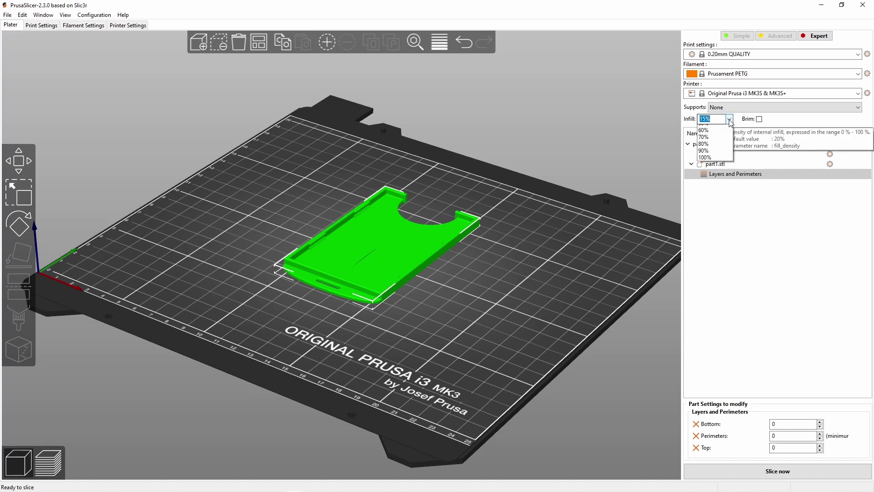
{"action": "left_click", "coordinate": [709, 129]}
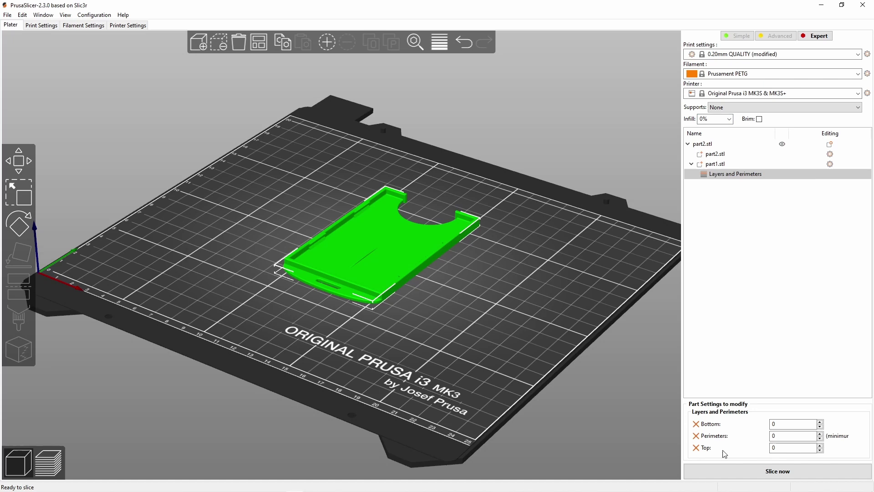
{"action": "left_click", "coordinate": [793, 476]}
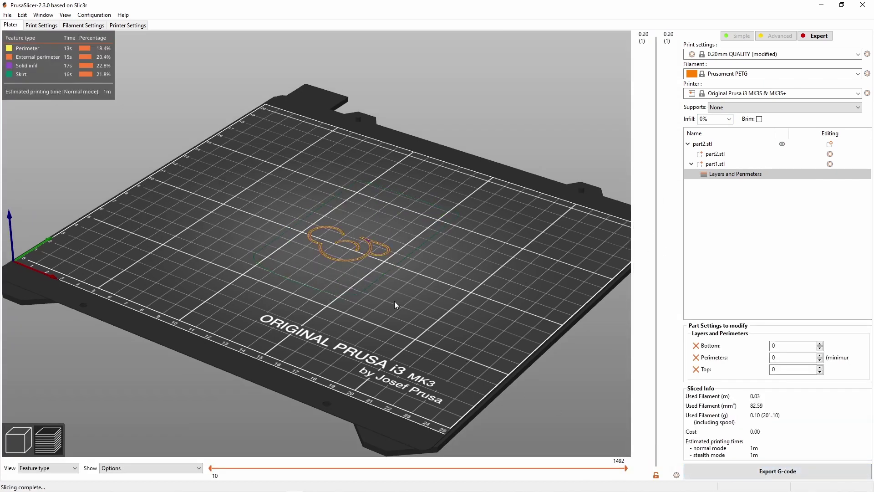
- Set skirt Loops (minimum) to 0 in Print Settings and return to the Plater
{"action": "key", "text": "1"}
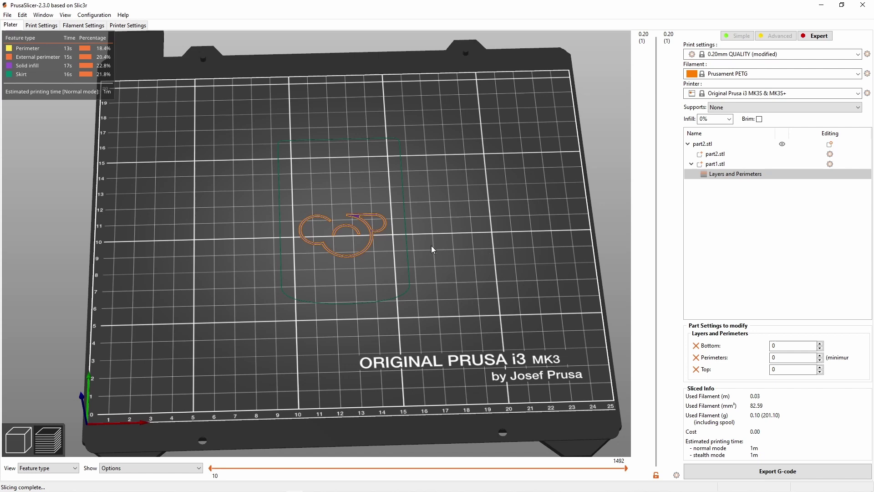
{"action": "left_click", "coordinate": [19, 439]}
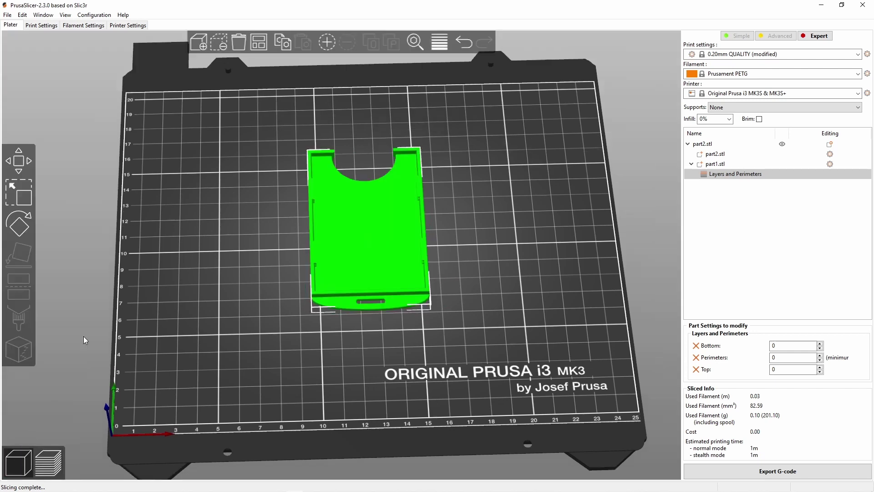
{"action": "left_click", "coordinate": [42, 26]}
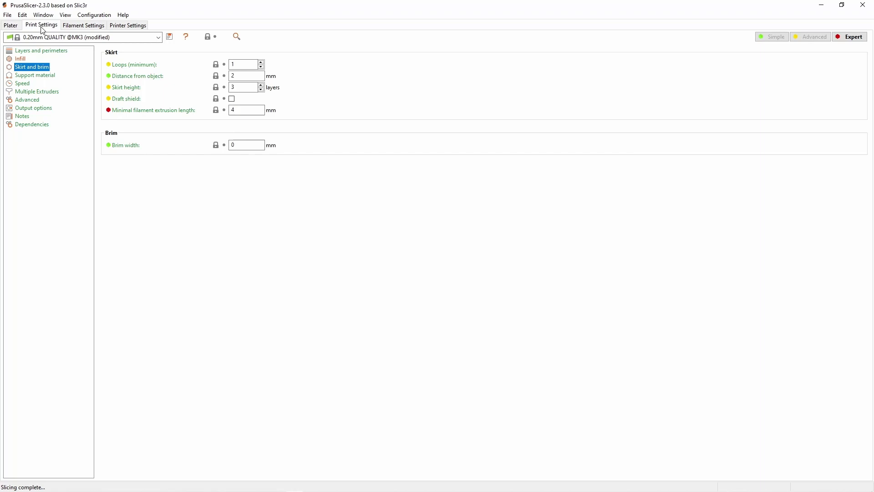
{"action": "left_click", "coordinate": [262, 68]}
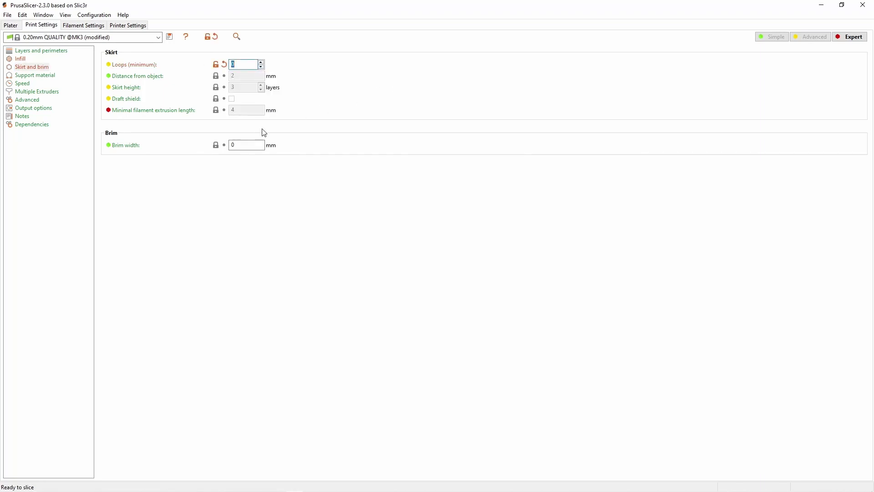
{"action": "left_click", "coordinate": [11, 26]}
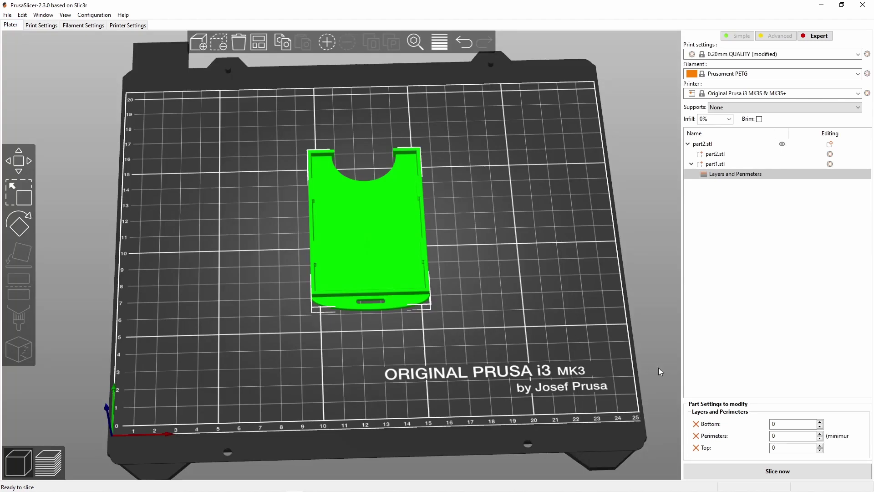
- Re-slice the skirtless logo print and overwrite part2_0.2mm_PETG_MK3S_1m.gcode with it
{"action": "left_click", "coordinate": [754, 477]}
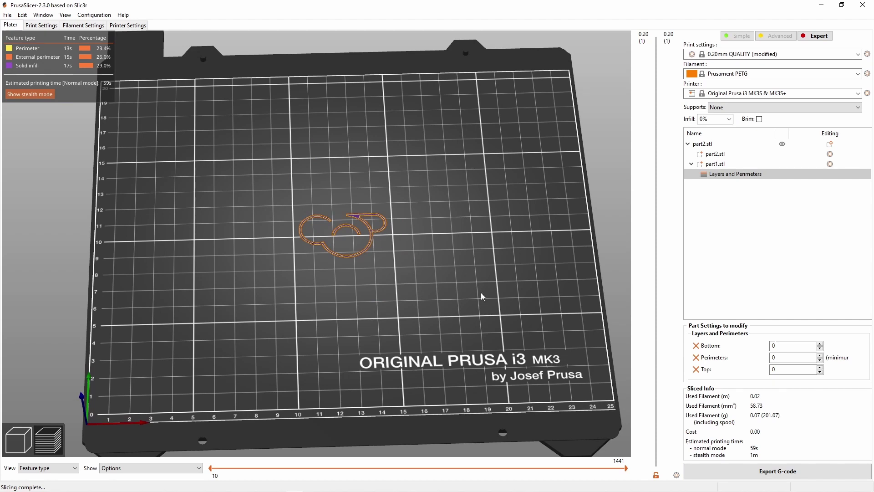
{"action": "left_click", "coordinate": [791, 475]}
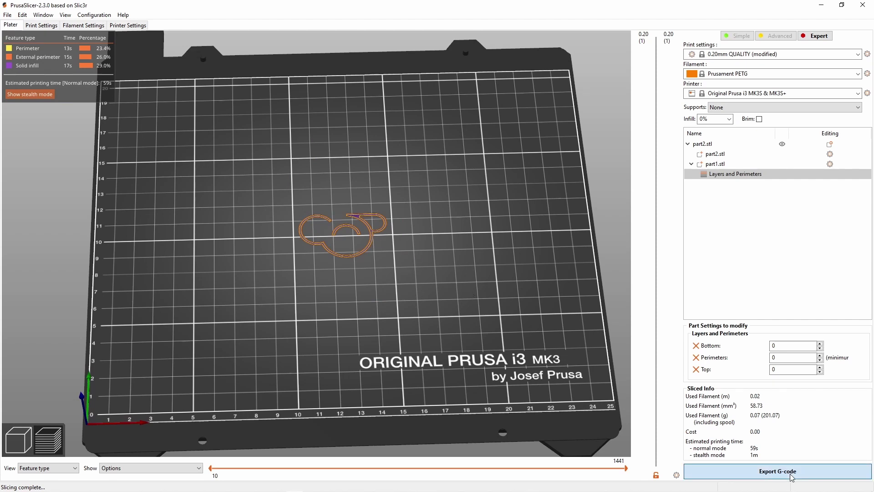
{"action": "left_click", "coordinate": [113, 105]}
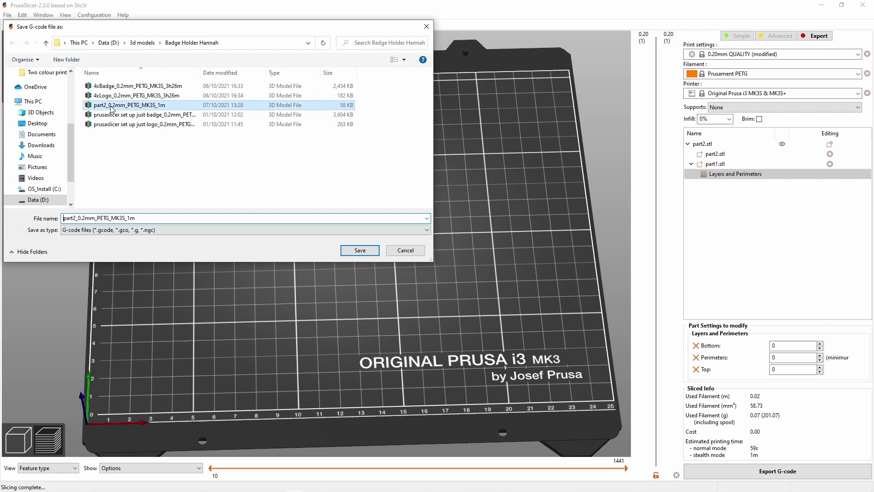
{"action": "left_click", "coordinate": [360, 250]}
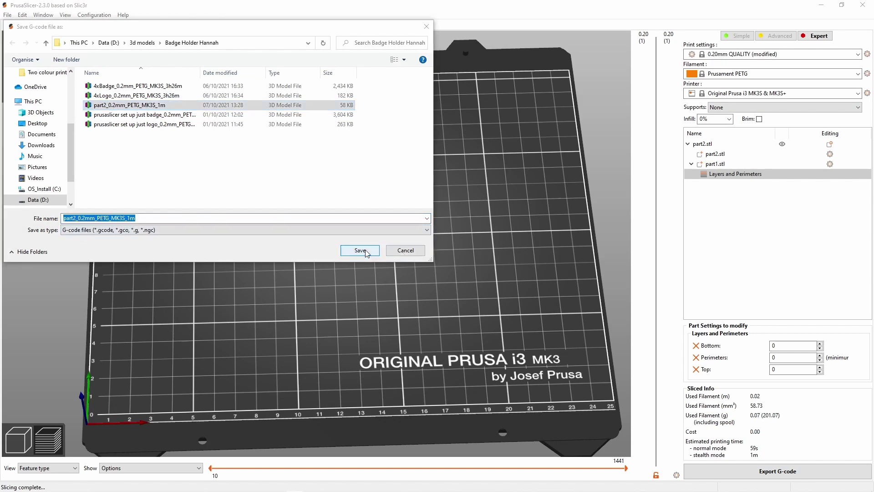
{"action": "left_click", "coordinate": [467, 251]}
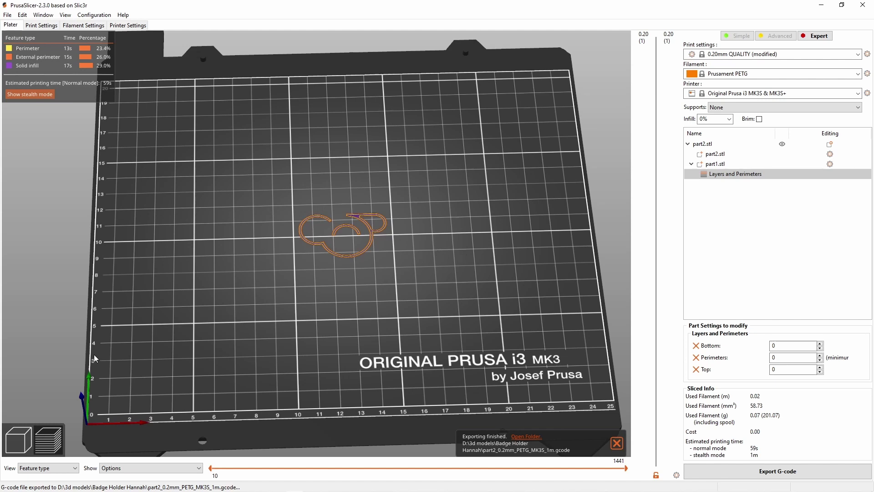
- Delete the Layers and Perimeters override from the badge part part1
{"action": "left_click", "coordinate": [17, 445]}
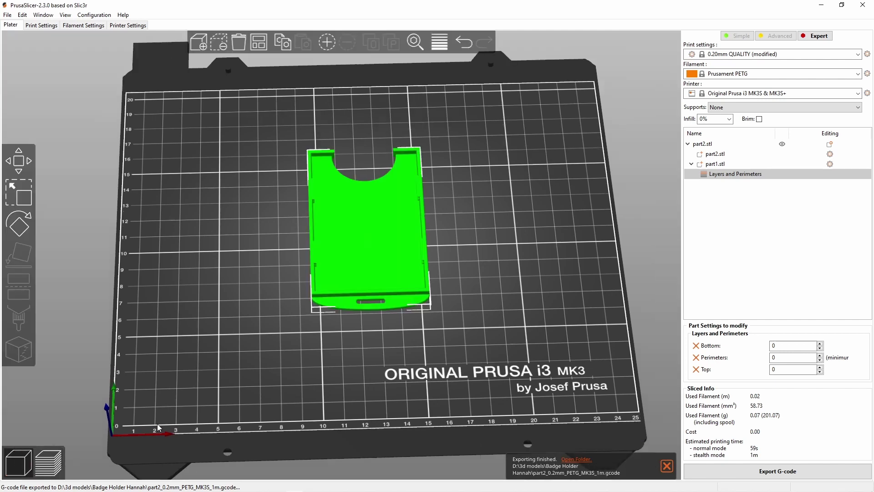
{"action": "left_click", "coordinate": [723, 173]}
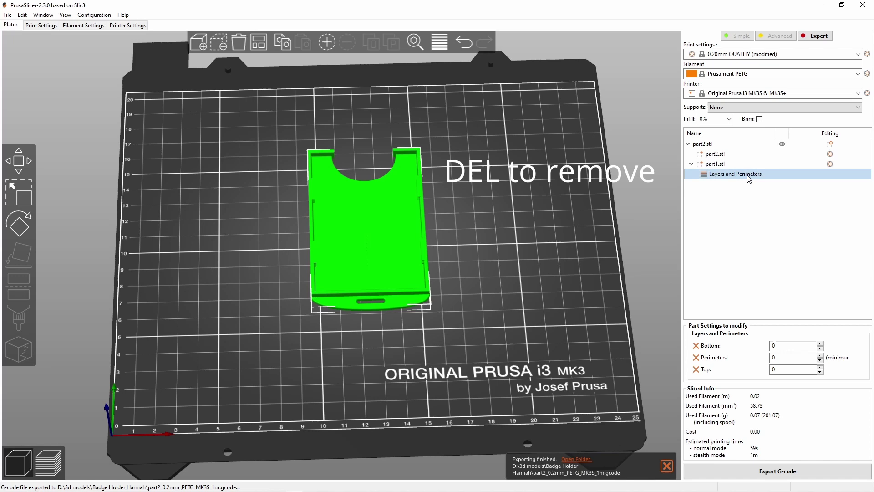
{"action": "key", "text": "Delete"}
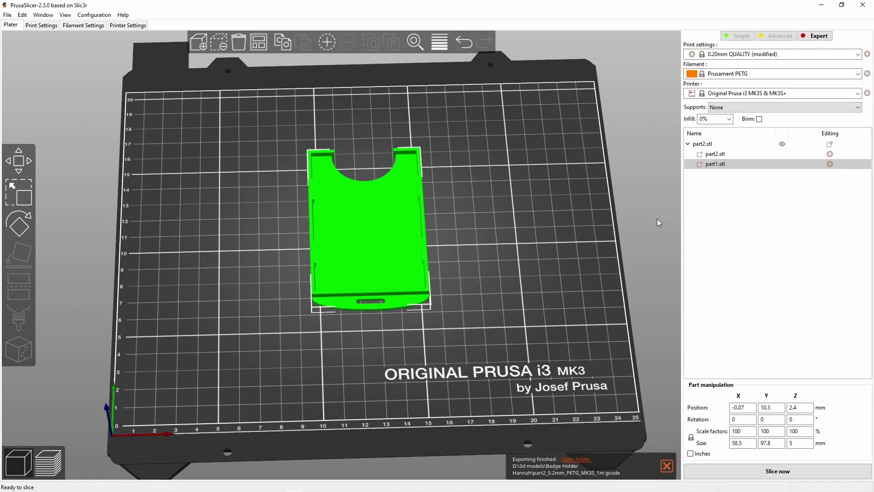
- Add a Layers and Perimeters override to part2.stl with Bottom, Perimeters and Top set to 0
{"action": "left_click_drag", "start_coordinate": [575, 288], "coordinate": [492, 279]}
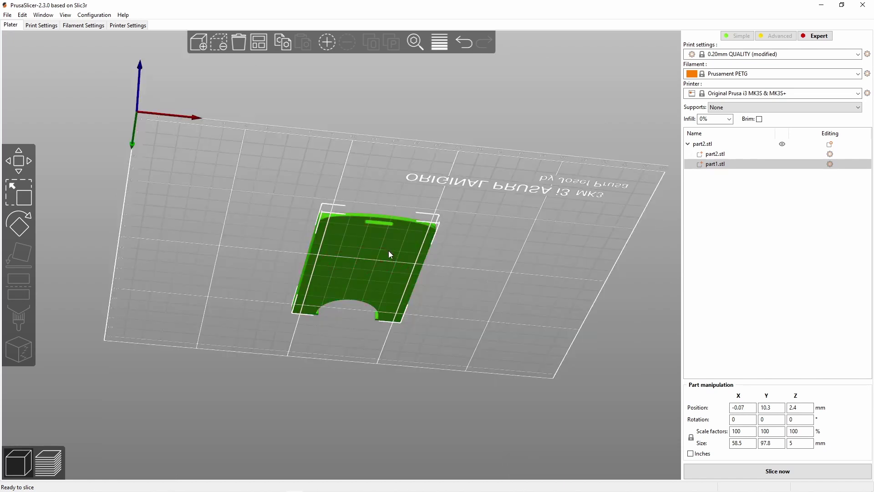
{"action": "left_click", "coordinate": [713, 154]}
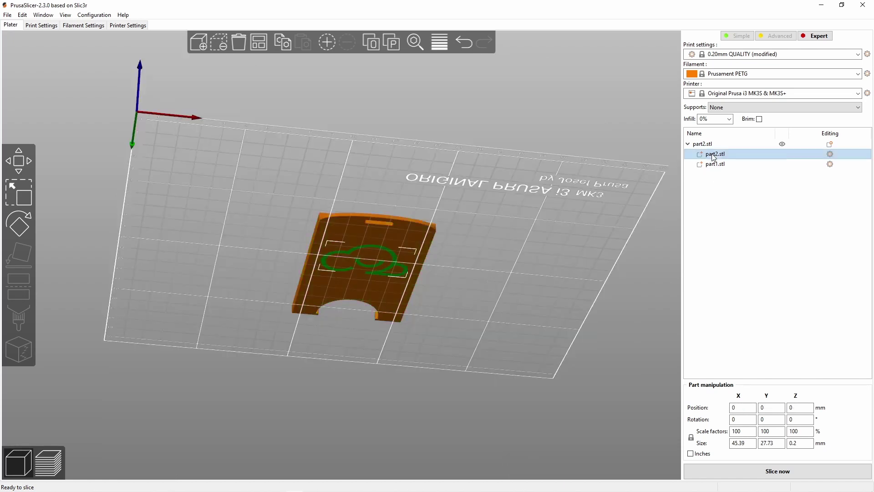
{"action": "right_click", "coordinate": [395, 267]}
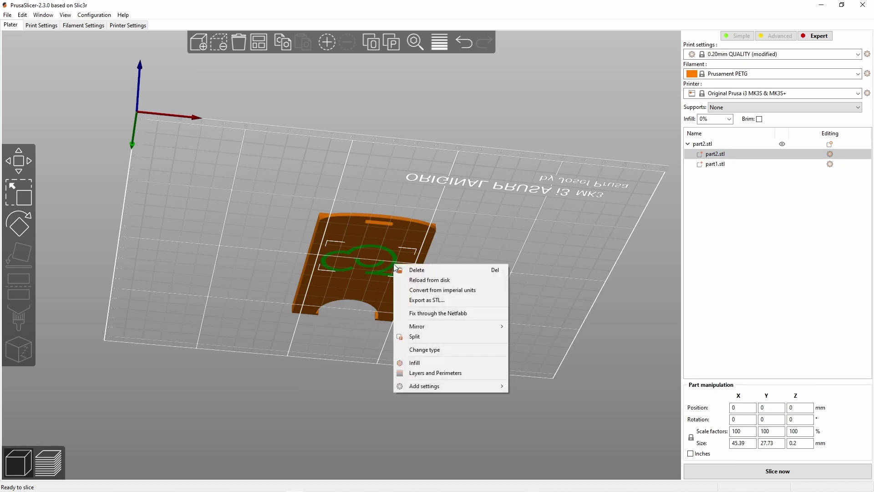
{"action": "left_click", "coordinate": [429, 373]}
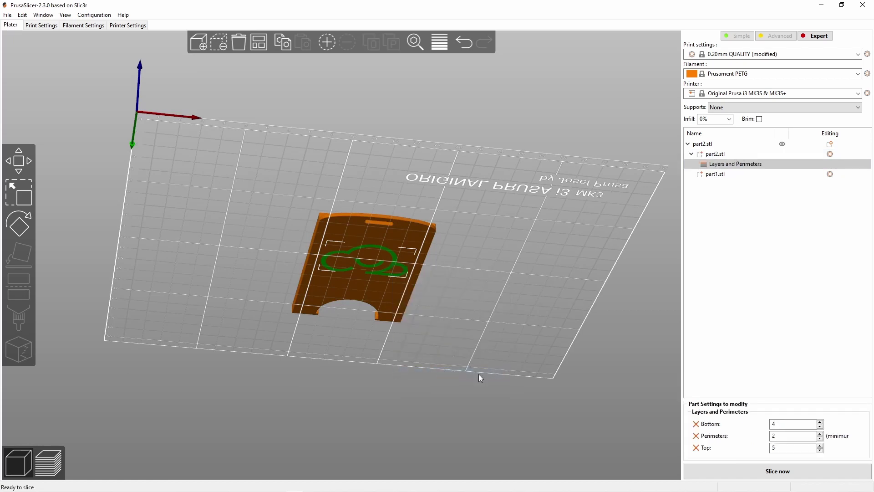
{"action": "left_click", "coordinate": [820, 450]}
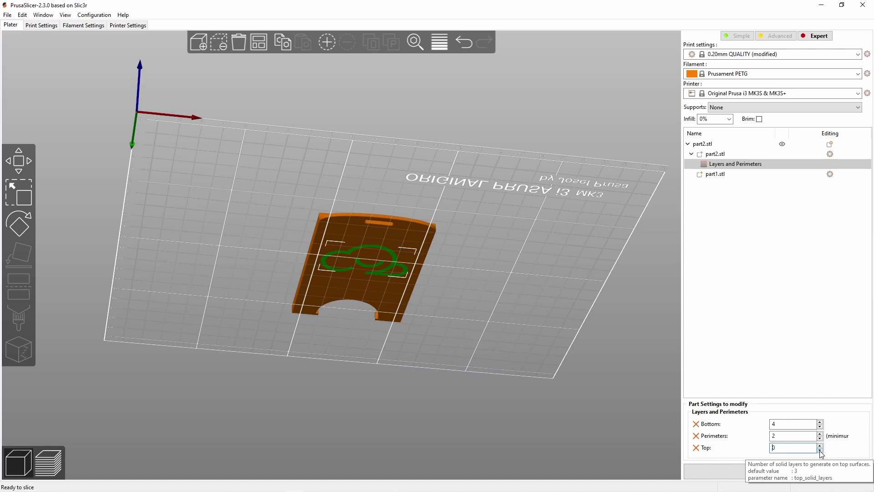
{"action": "left_click", "coordinate": [820, 427]}
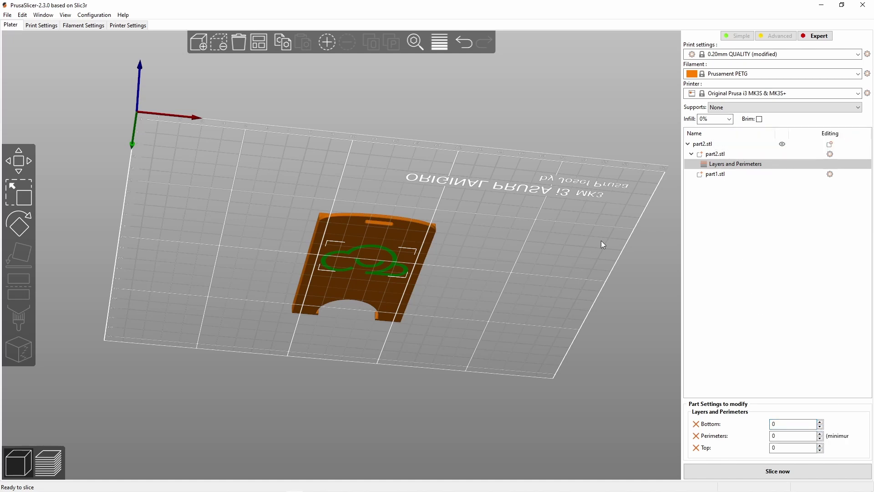
{"action": "left_click_drag", "start_coordinate": [543, 272], "coordinate": [545, 353]}
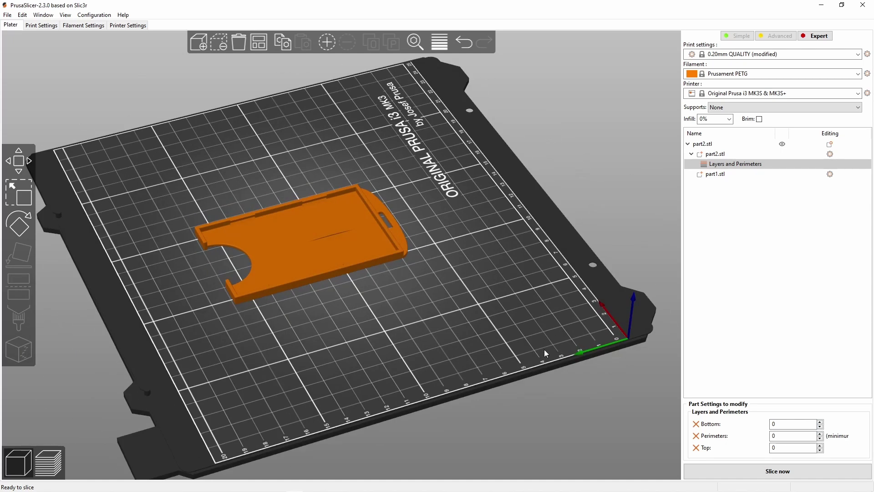
- Slice the badge-only print (about 54m, 13.62 g) and scrub the layers to check the logo recess
{"action": "left_click", "coordinate": [746, 473]}
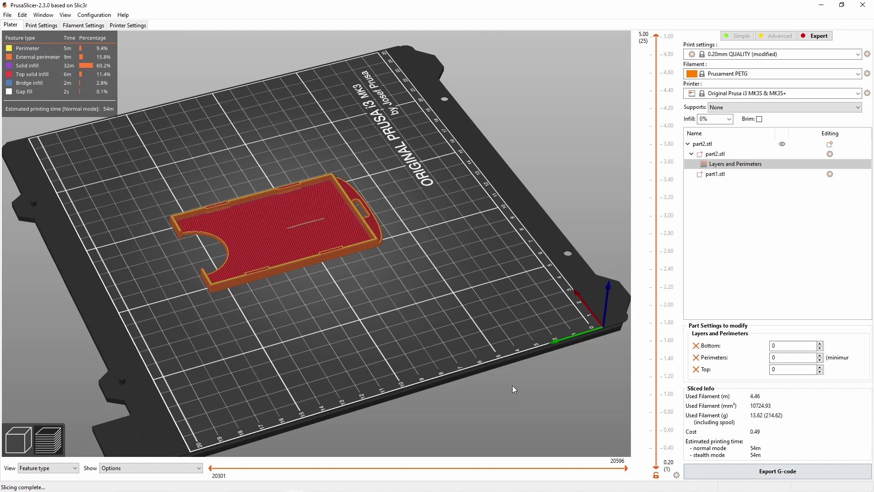
{"action": "left_click_drag", "start_coordinate": [410, 400], "coordinate": [345, 293]}
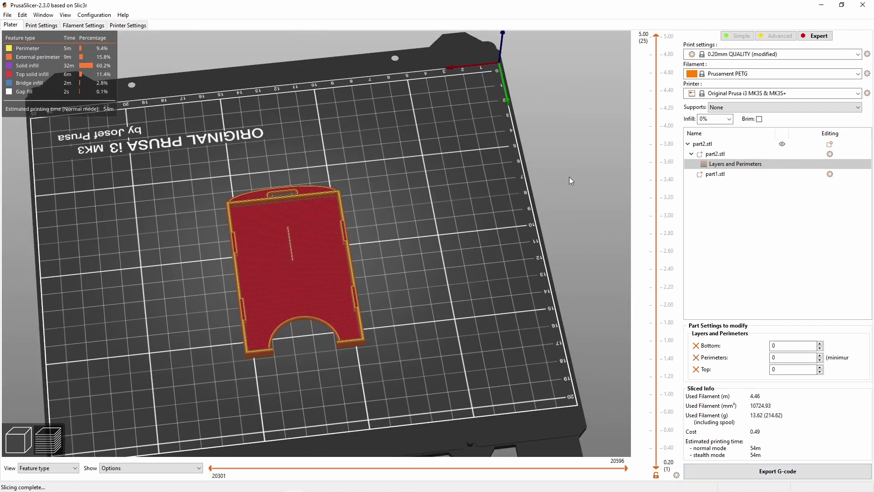
{"action": "left_click_drag", "start_coordinate": [657, 40], "coordinate": [643, 473]}
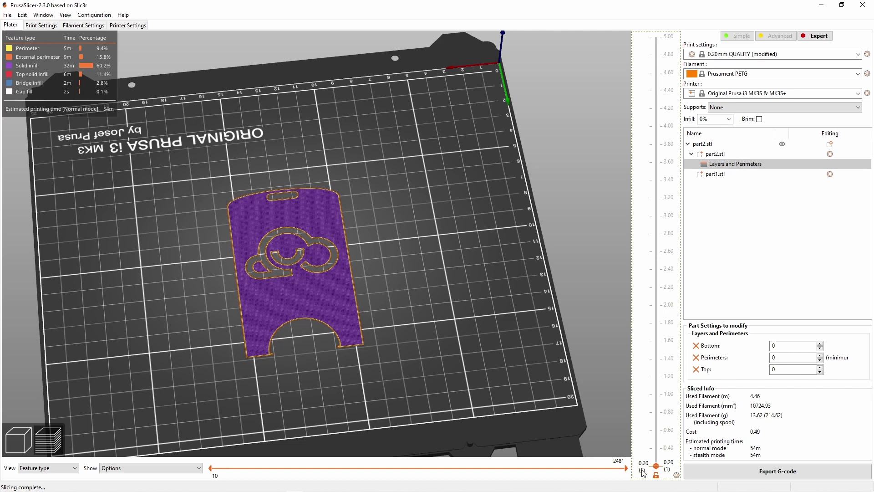
{"action": "left_click_drag", "start_coordinate": [643, 472], "coordinate": [656, 32]}
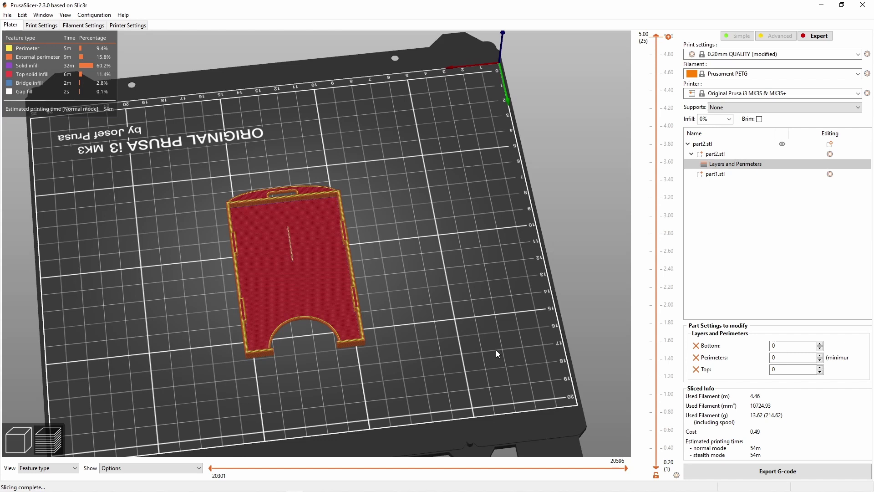
- Export the badge G-code, renaming part2 to part1 as part1_0.2mm_PETG_MK3S_54m.gcode
{"action": "left_click", "coordinate": [728, 472]}
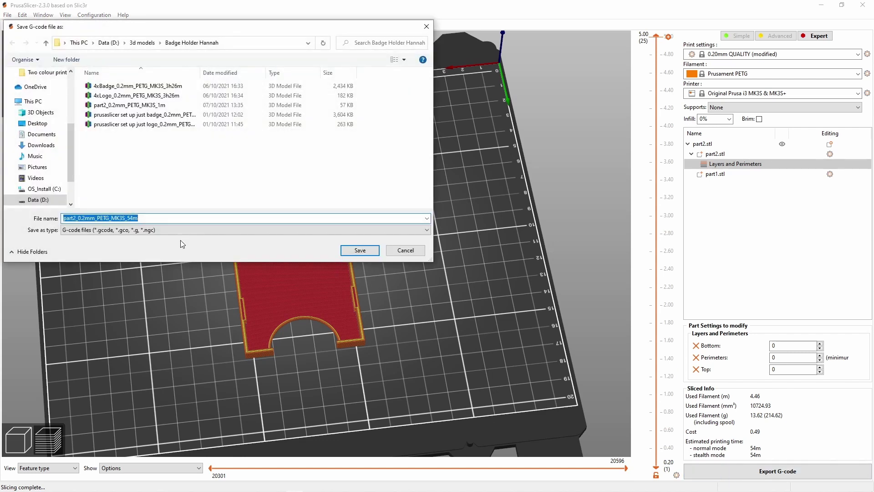
{"action": "left_click", "coordinate": [76, 220]}
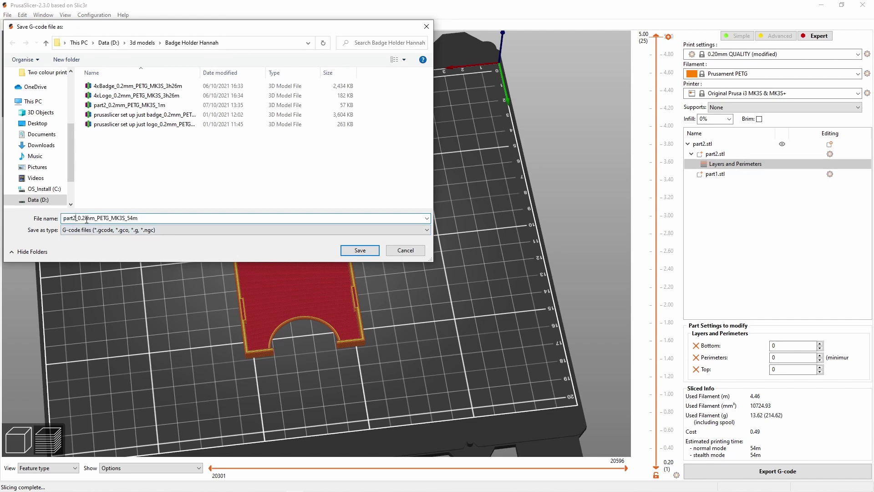
{"action": "key", "text": "BackSpace"}
{"action": "type", "text": "1"}
{"action": "left_click", "coordinate": [359, 250]}
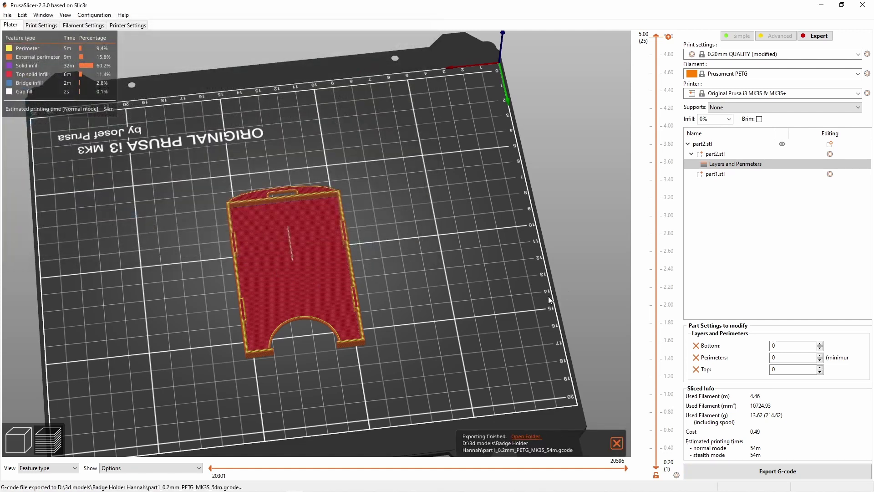